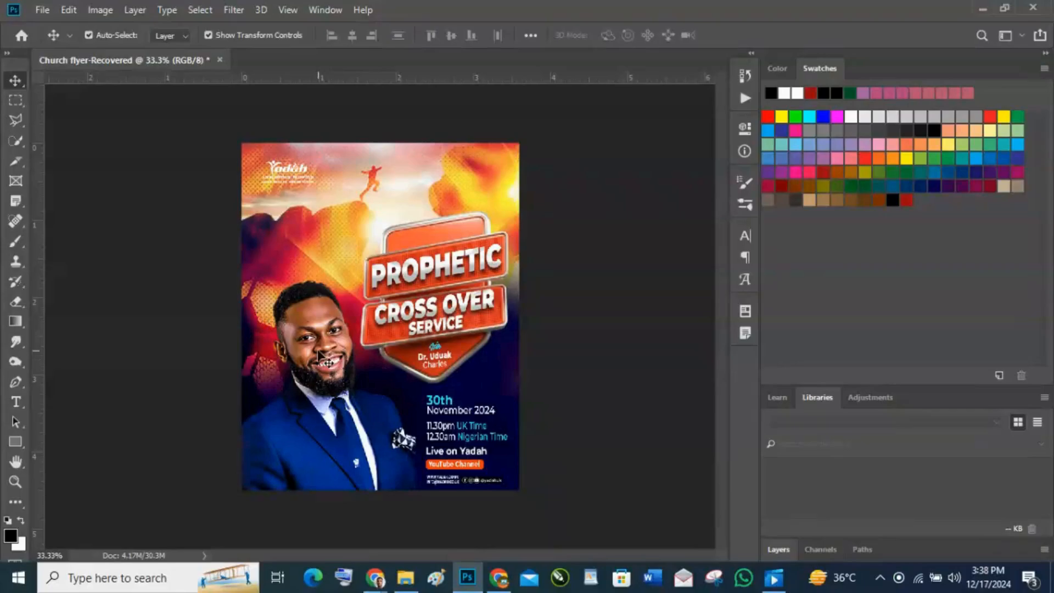
- Create a new 1080 x 1350 px document at 300 ppi in RGB with a white background
left_click(43, 10)
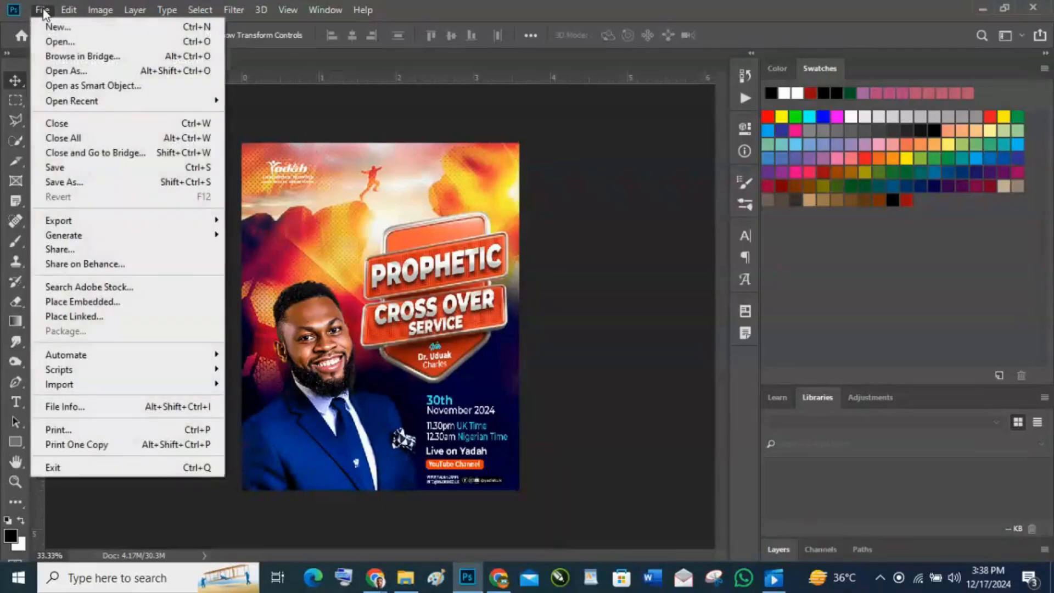
left_click(68, 30)
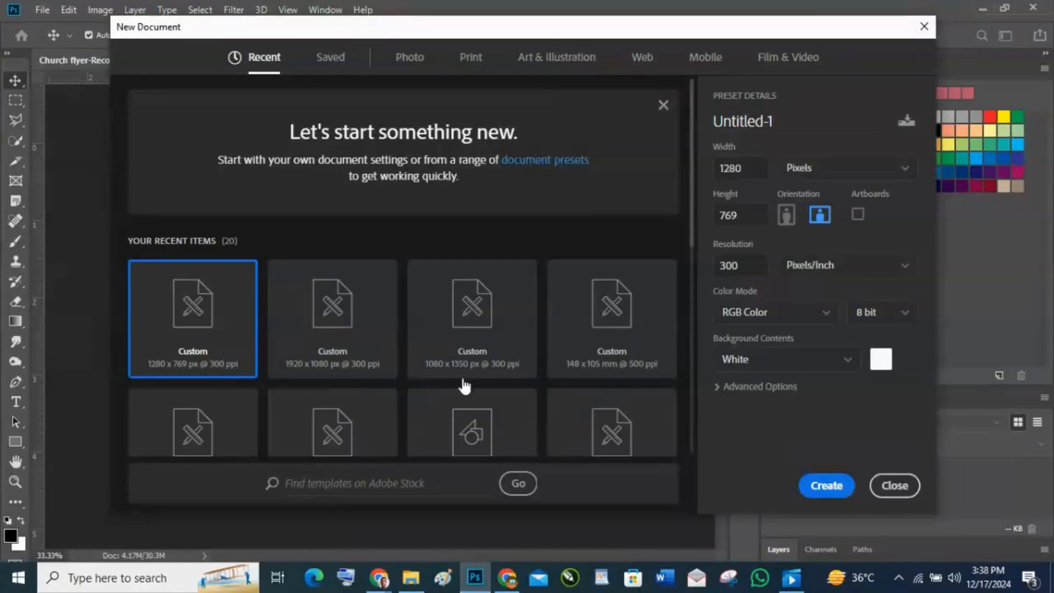
left_click(484, 322)
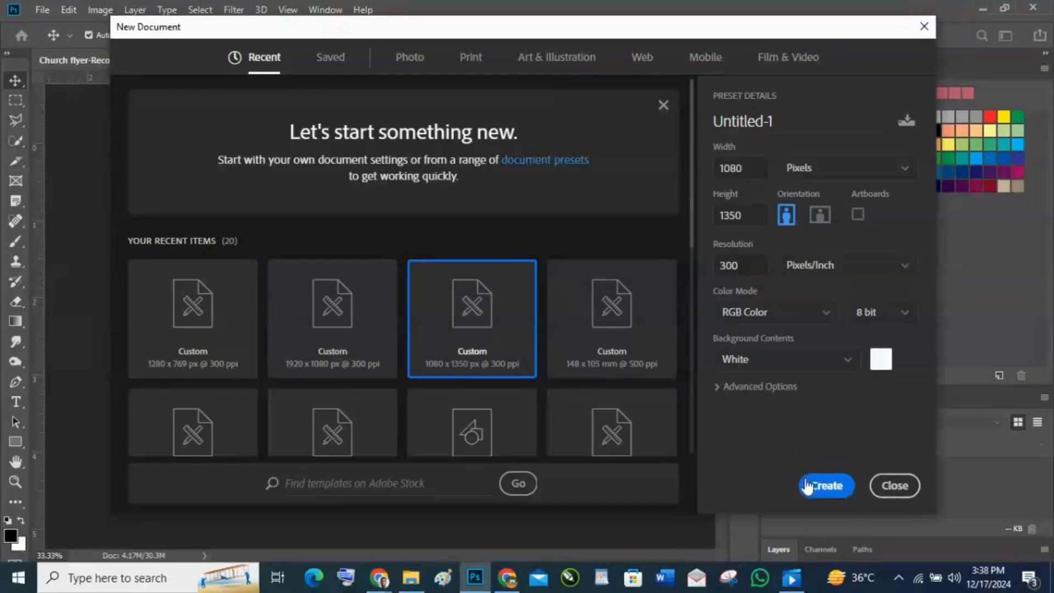
left_click(841, 483)
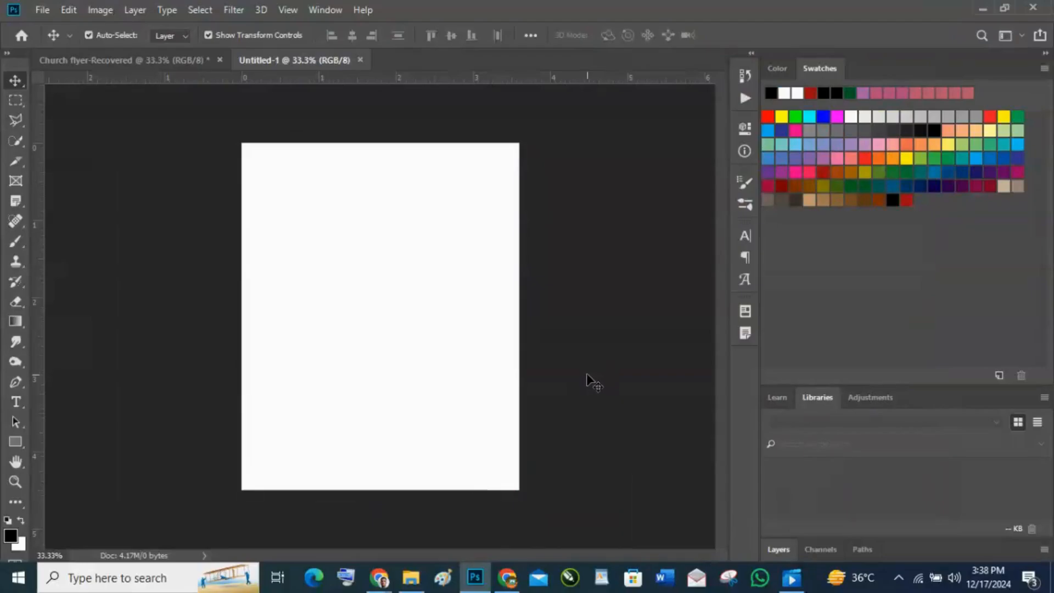
- Place the red badge, Background (4), download (15) and Passtor images from the Class Work folder into the new document at their default placement
left_click(412, 582)
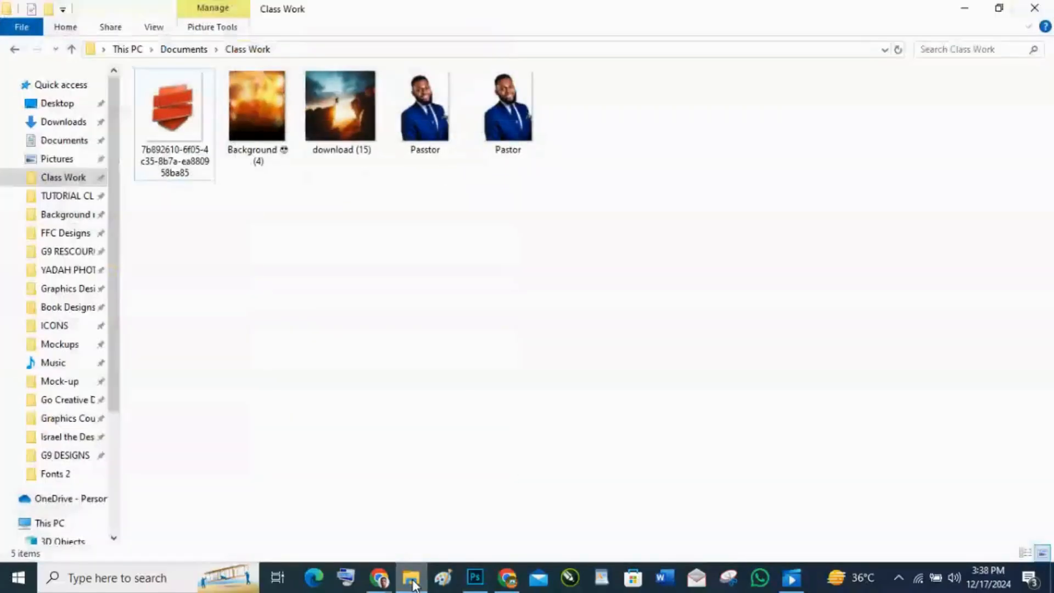
left_click(179, 136)
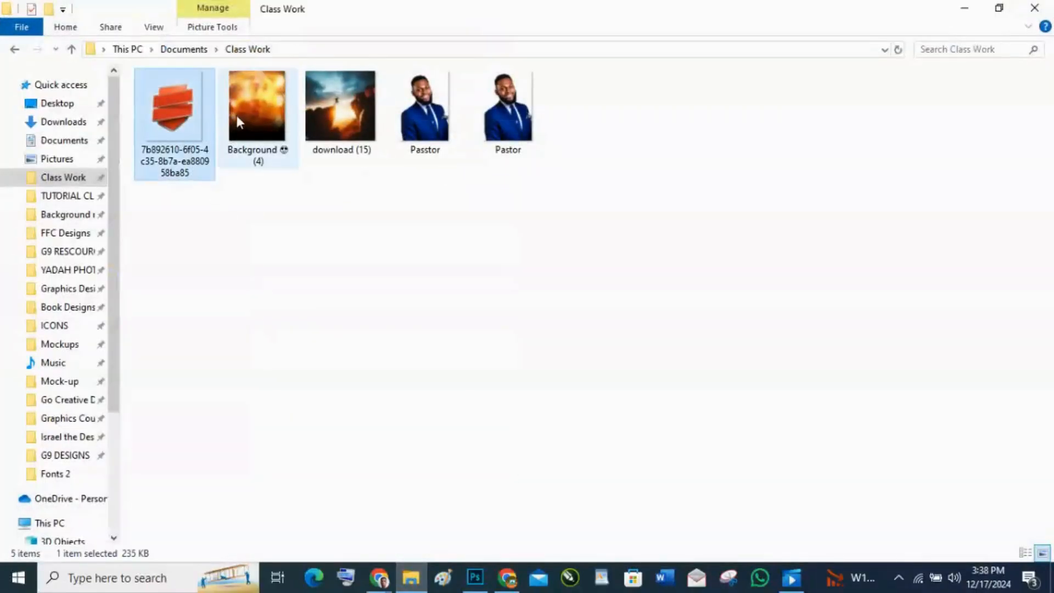
left_click(239, 114)
left_click(189, 127)
left_click(252, 125, "ctrl")
left_click(338, 116, "ctrl")
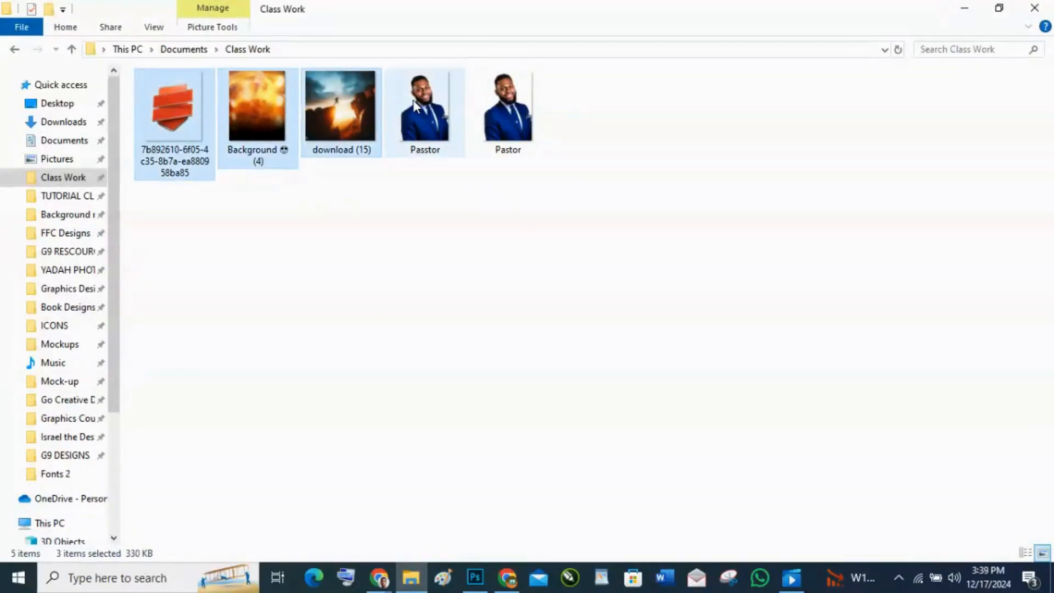
left_click(413, 100, "ctrl")
left_click_drag(252, 97, 407, 367)
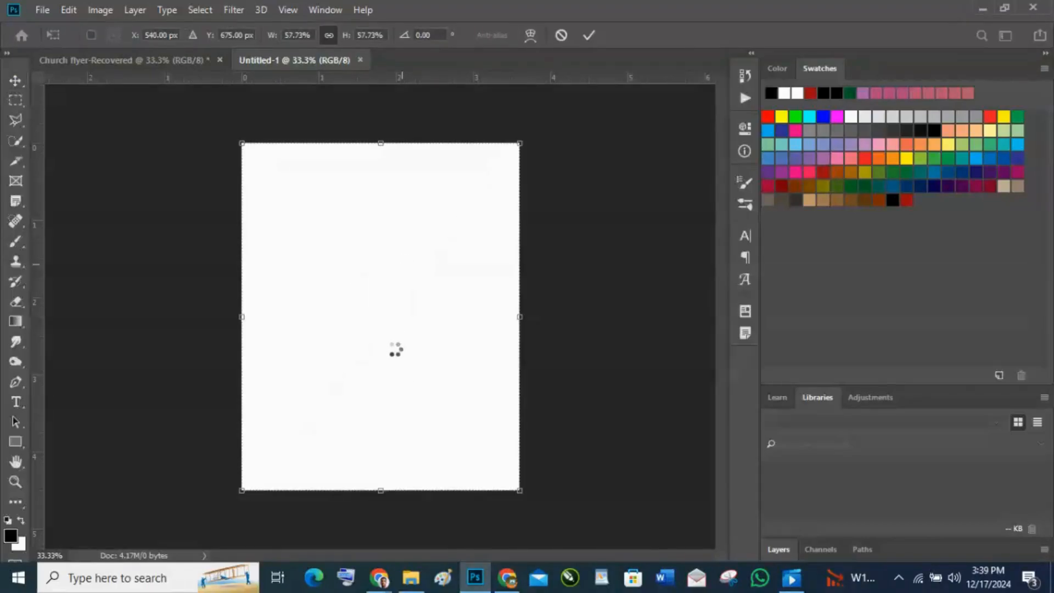
key("Return")
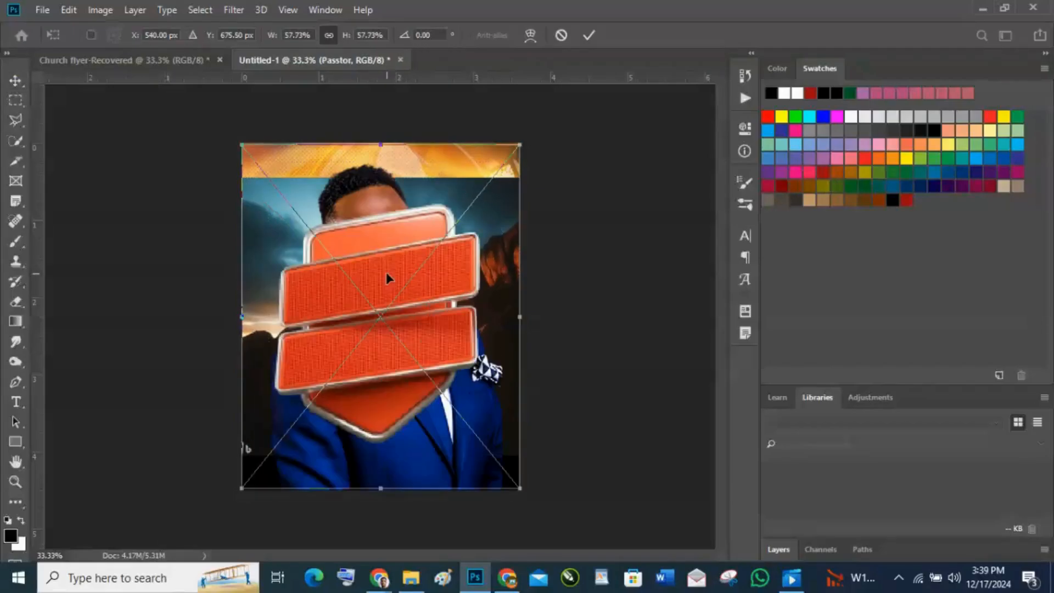
key("Return")
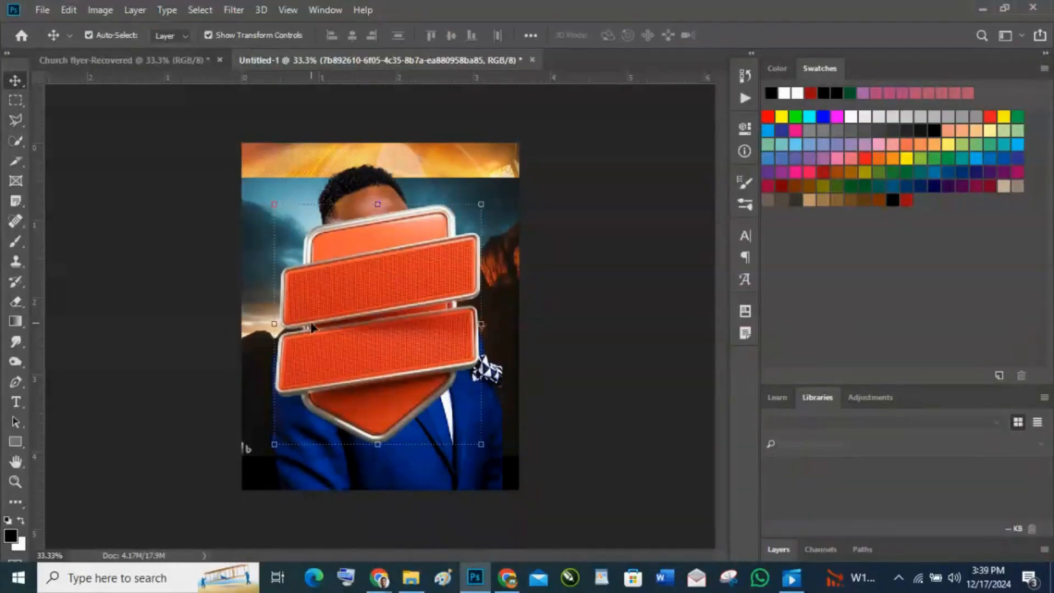
- Shrink the red badge to about 23.57% and the portrait to about 10%, setting both at the canvas's right edge
left_click_drag(270, 447, 316, 395)
left_click_drag(285, 263, 450, 263)
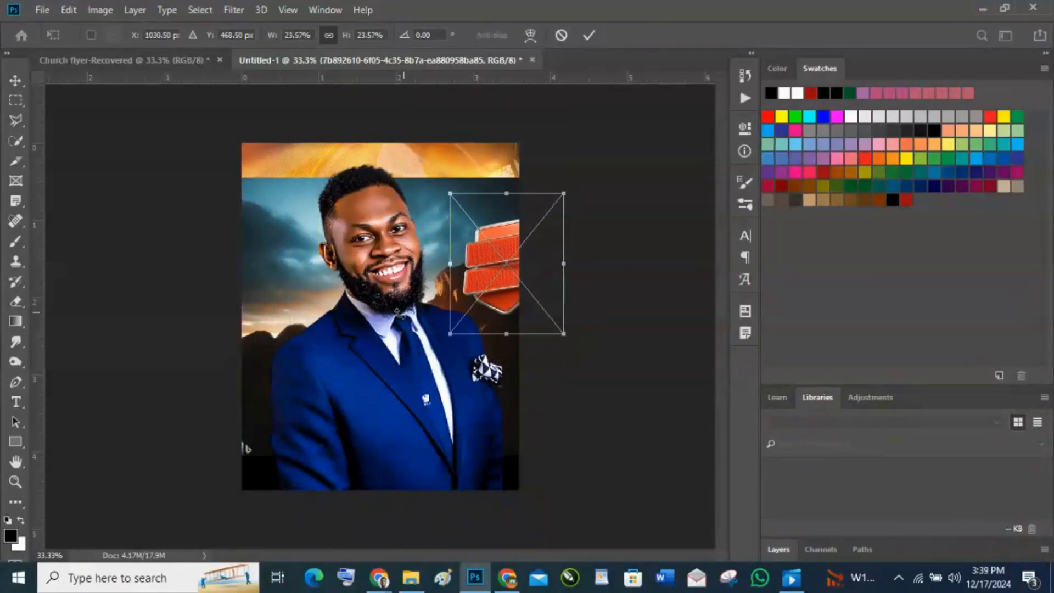
key("Return")
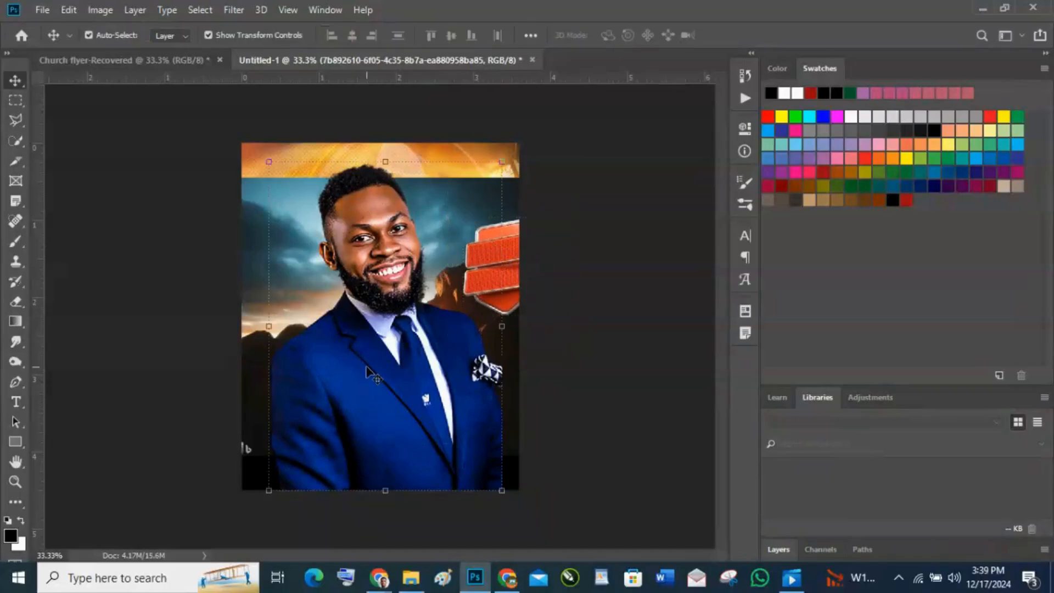
left_click(311, 379)
left_click_drag(269, 322, 444, 315)
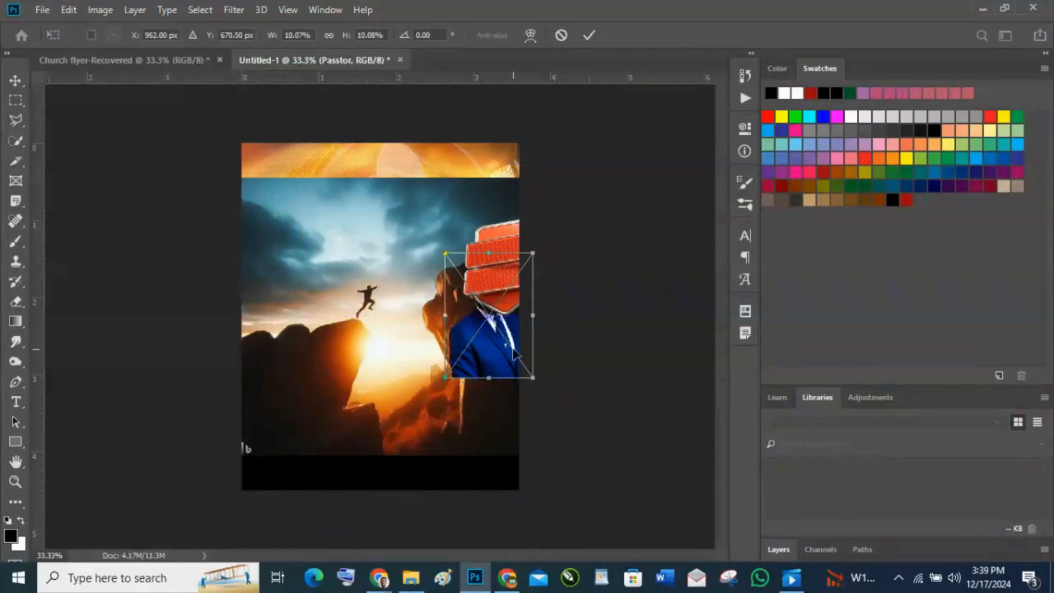
key("Return")
- Scale down the cliff-jumper image and shrink the fiery background image to about 14.38%, both against the canvas's right edge
left_click(275, 424)
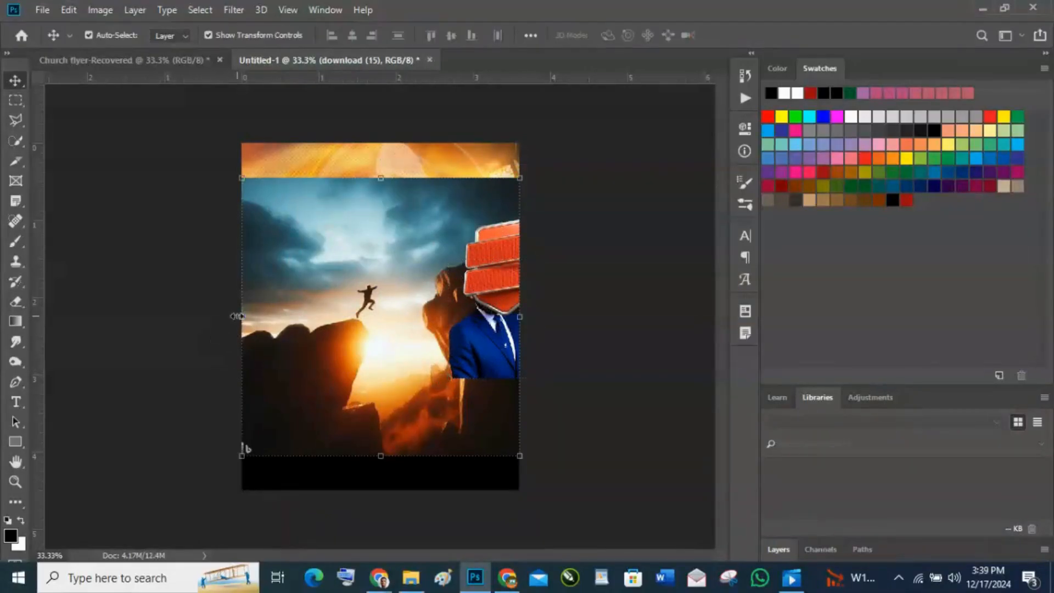
left_click_drag(240, 316, 416, 321)
key("Return")
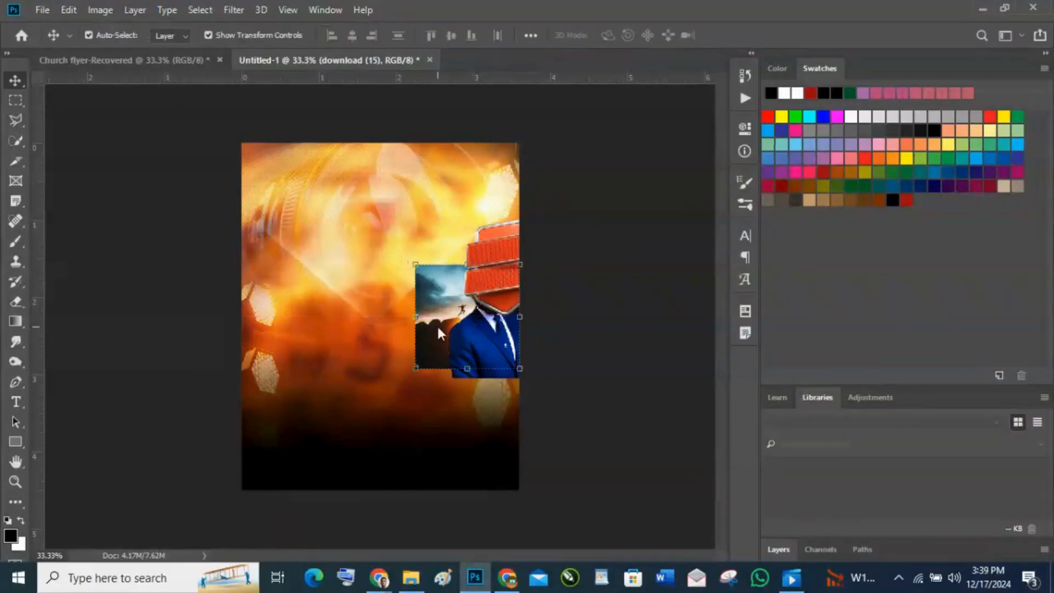
left_click(321, 321)
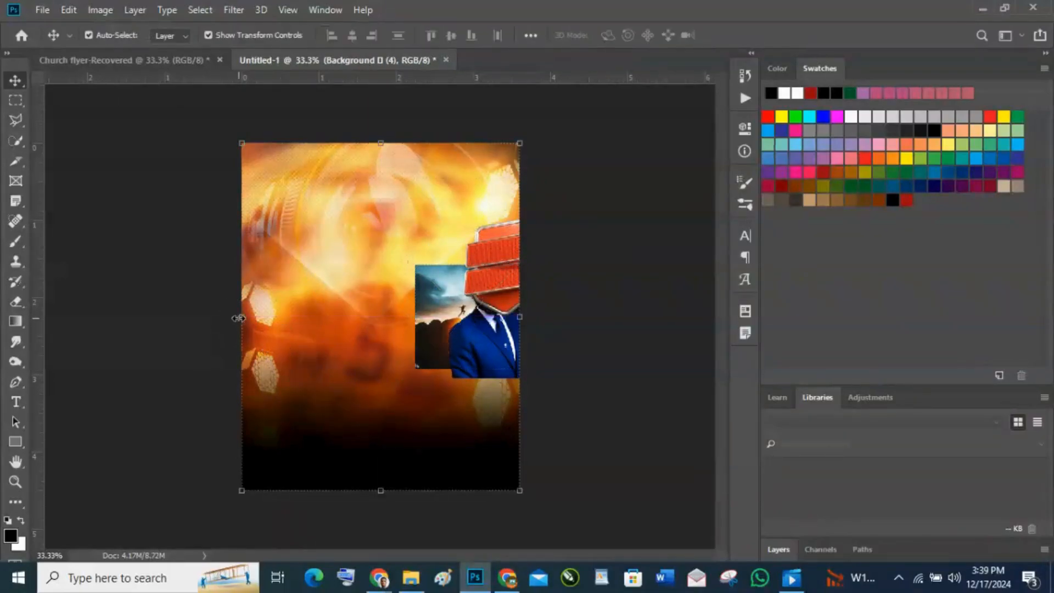
left_click_drag(241, 318, 407, 317)
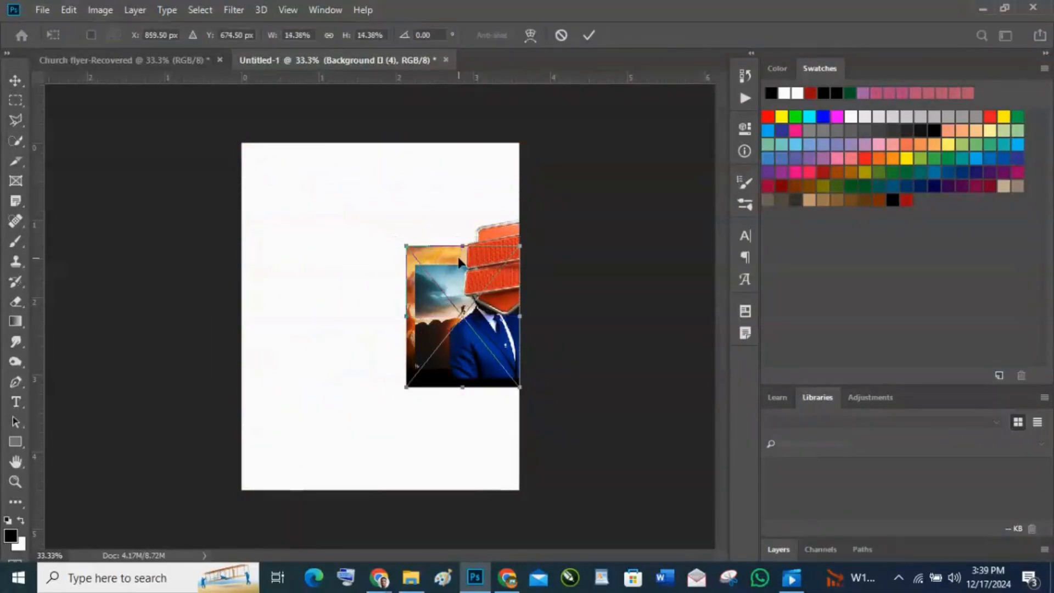
key("Return")
- Move the red badge up off the man's face and hide the badge, download (15) and Passtor layers
left_click(504, 287)
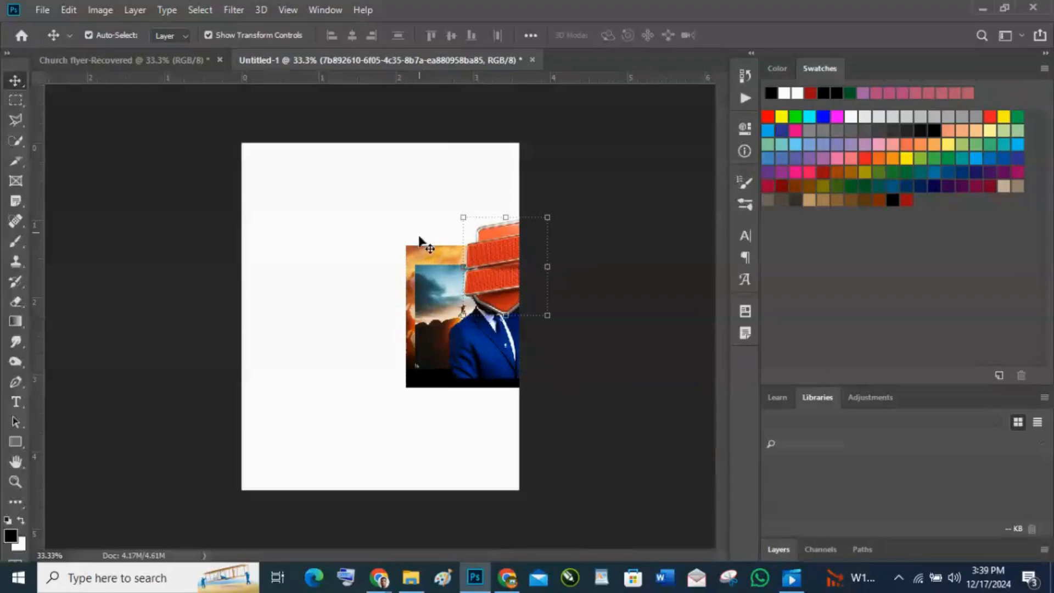
left_click_drag(498, 289, 479, 244)
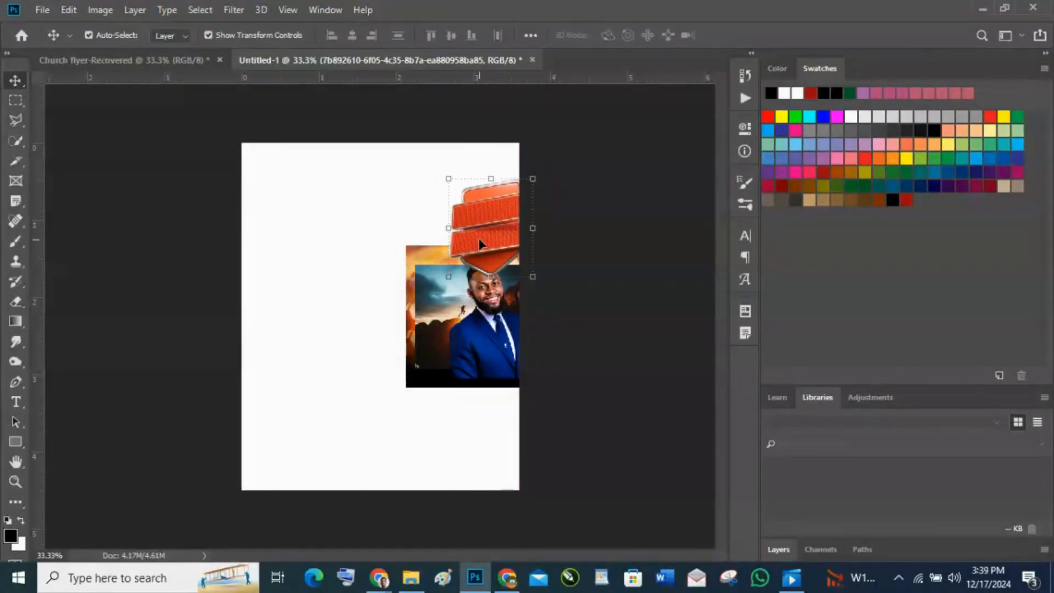
left_click(780, 552)
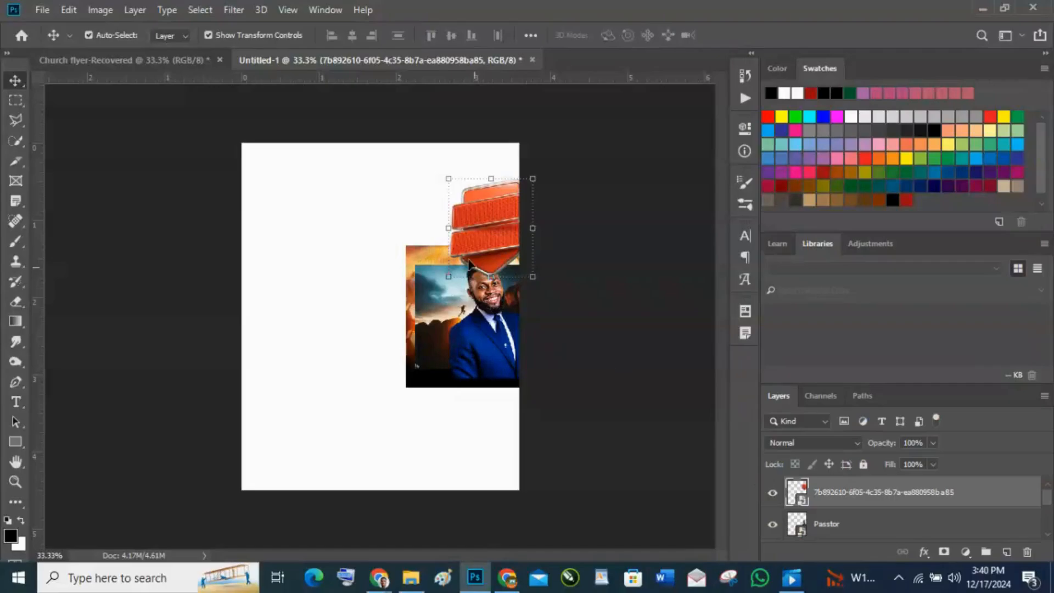
left_click(772, 493)
left_click(496, 338)
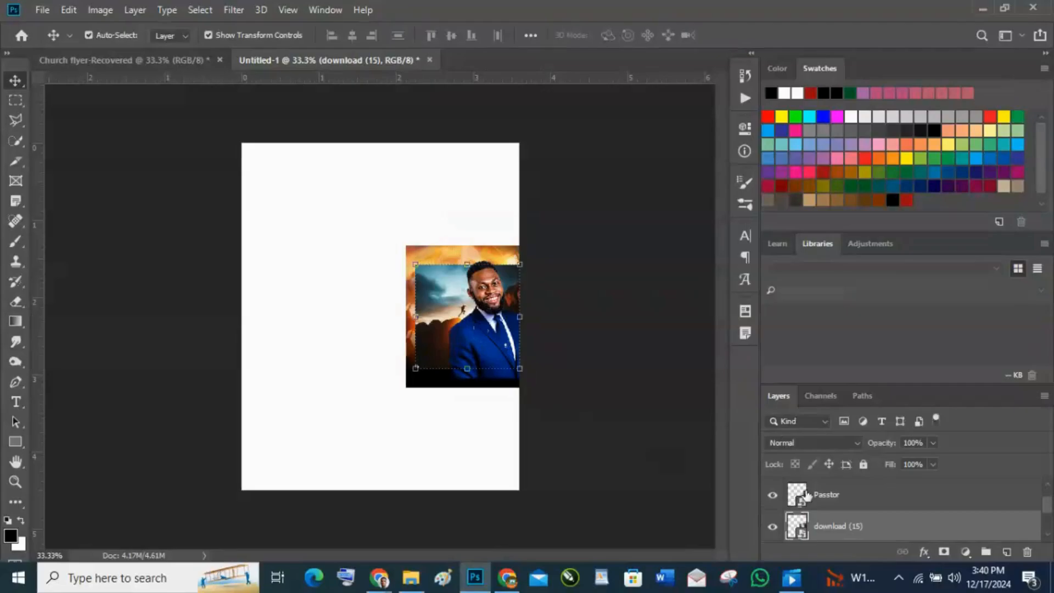
left_click(776, 528)
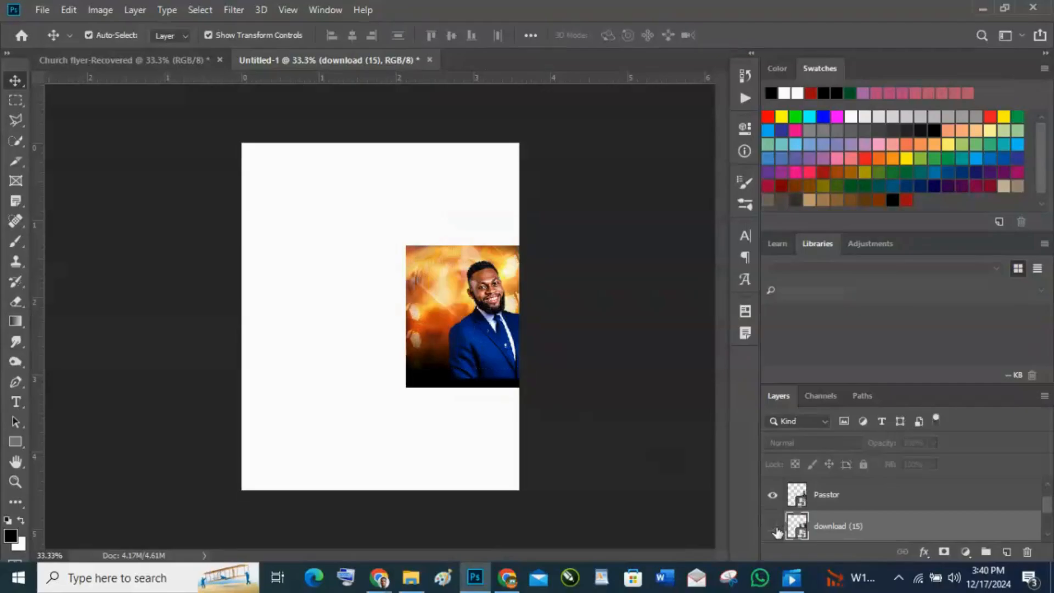
left_click(478, 328)
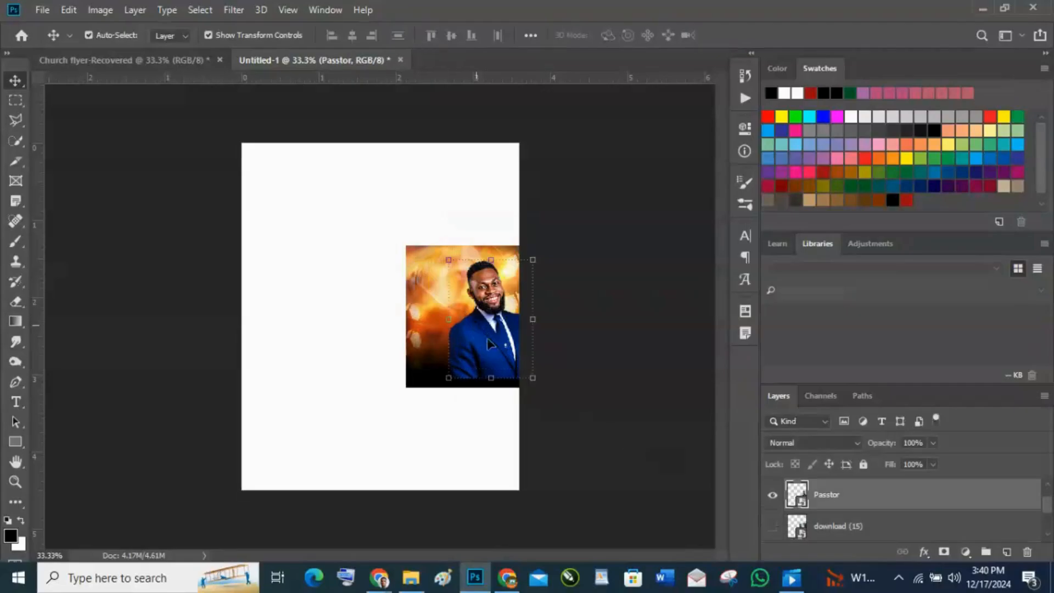
left_click(773, 495)
- Shift the fiery background image further right and draw a black rectangle of about 1266 x 1458 px over the whole canvas
left_click_drag(448, 305, 496, 325)
left_click(288, 220)
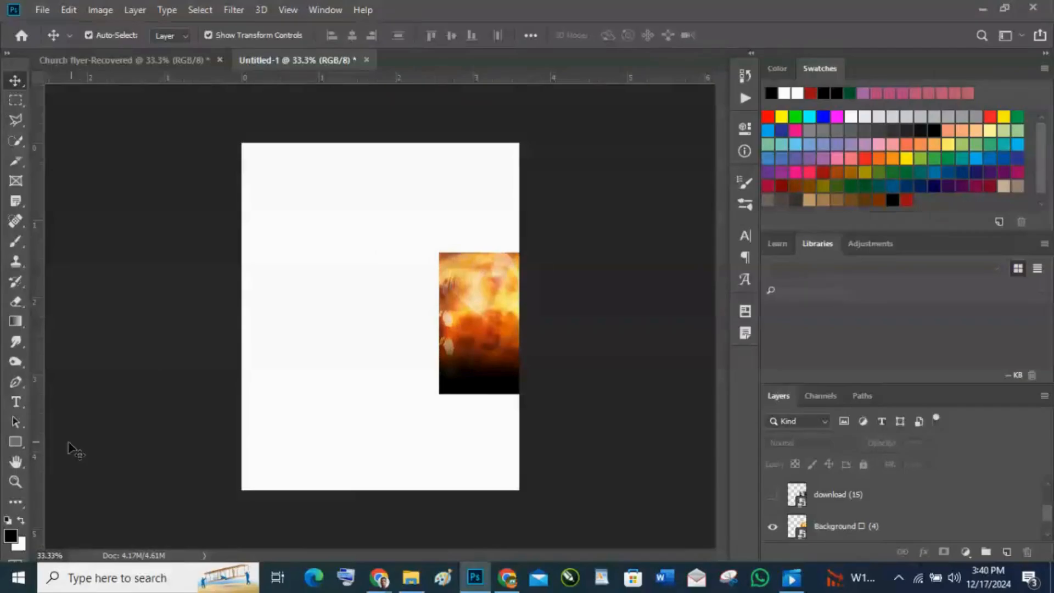
left_click(15, 443)
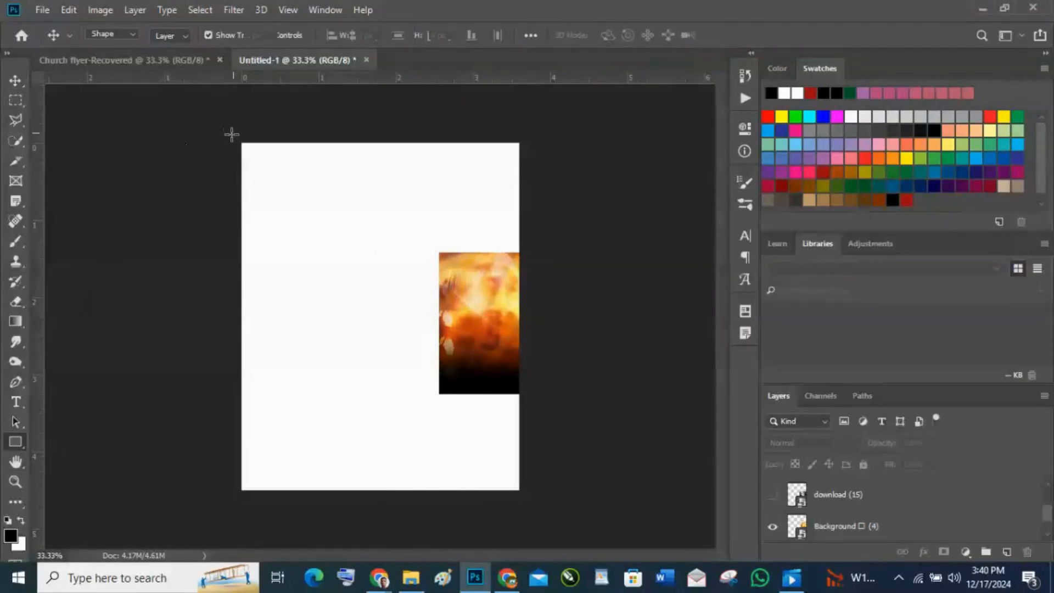
left_click_drag(228, 130, 553, 505)
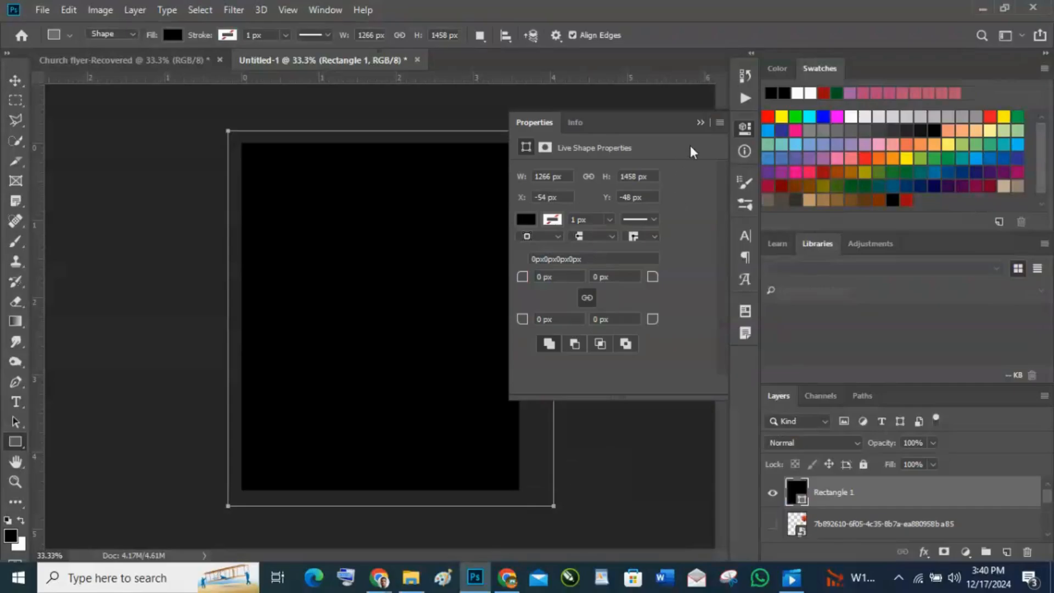
left_click(701, 124)
left_click(7, 81)
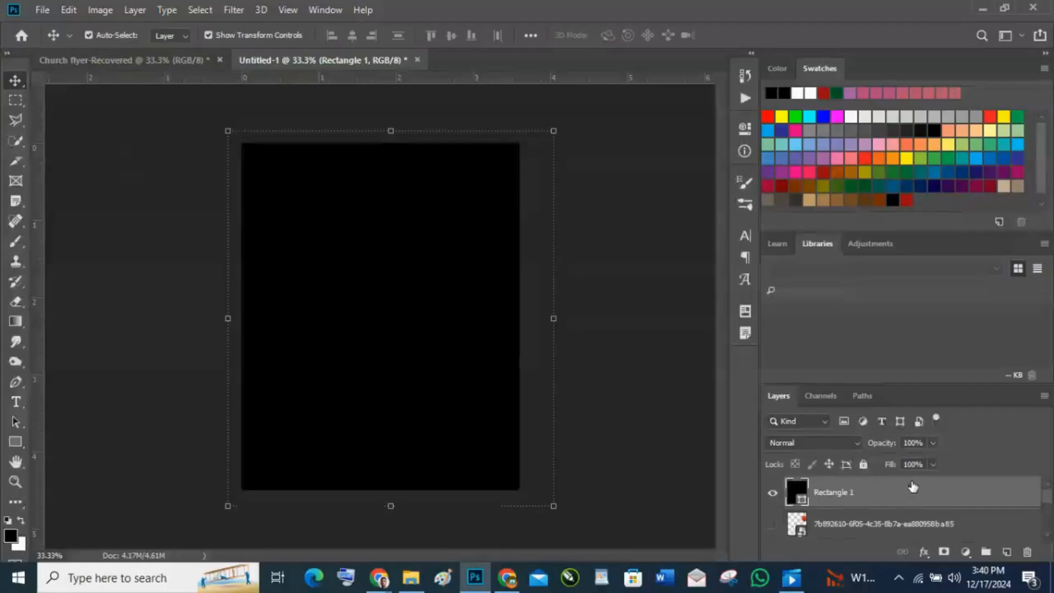
- Reorder the black rectangle to sit just above the Background layer and move the fiery image towards the canvas centre
left_click_drag(912, 486, 867, 513)
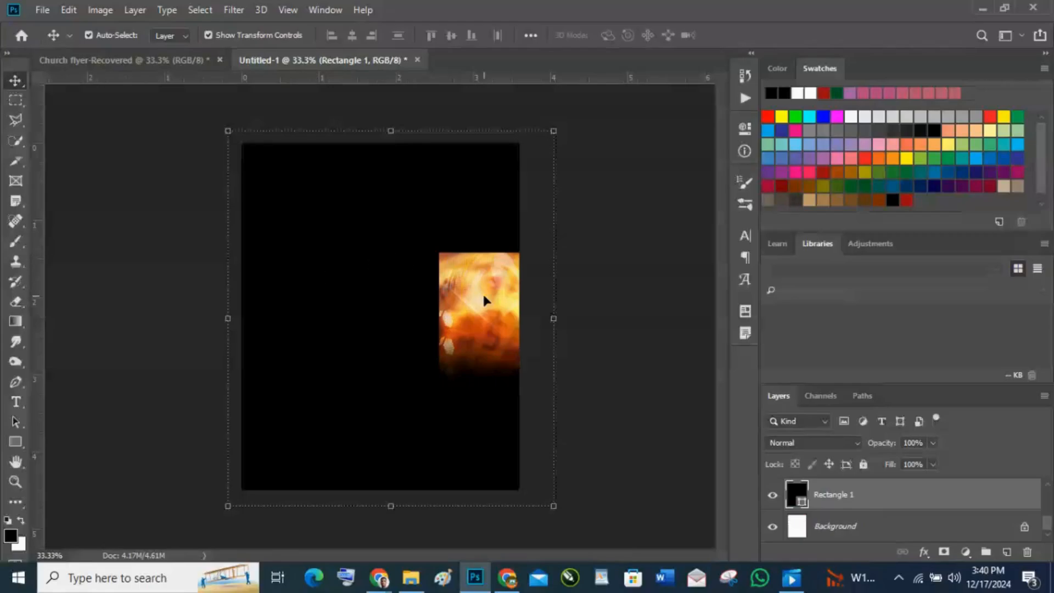
left_click(485, 316)
left_click_drag(496, 320, 412, 328)
left_click(564, 203)
left_click(413, 198)
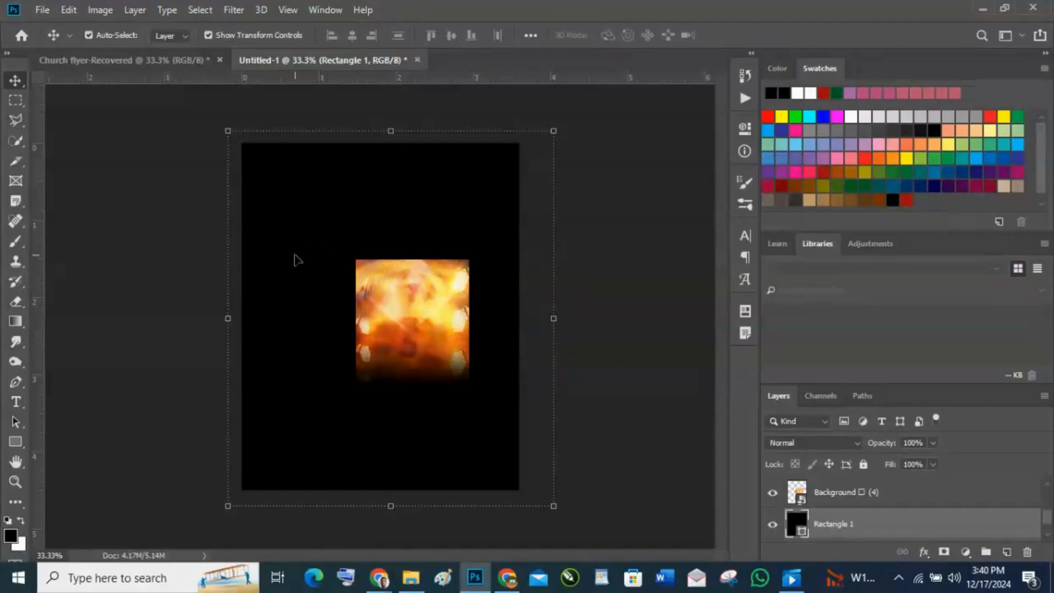
- In the Church flyer-Recovered document, copy the fill colour code 00013c of the background rectangle
left_click(183, 63)
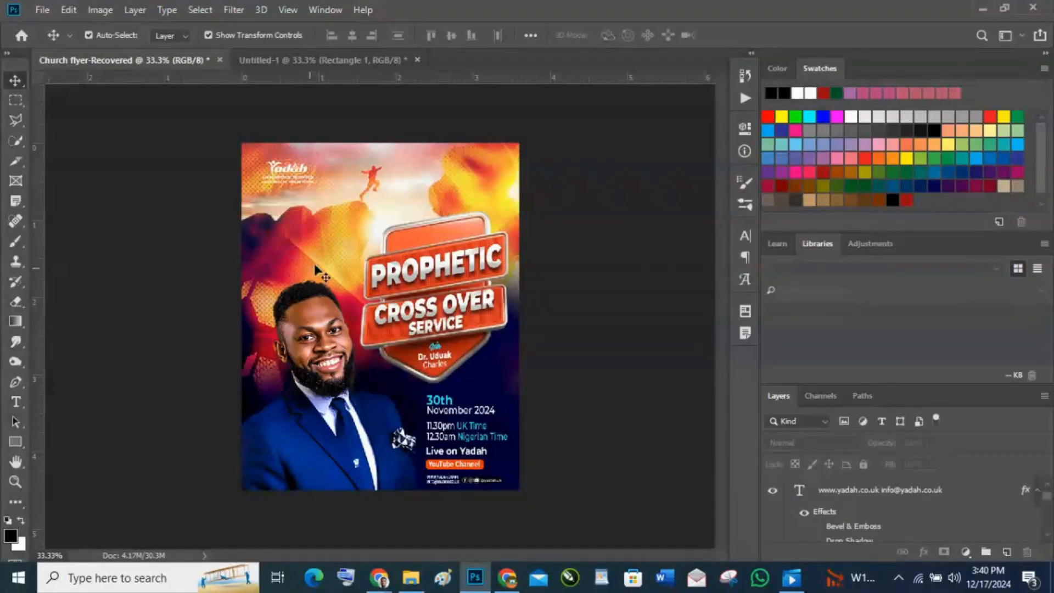
left_click(281, 60)
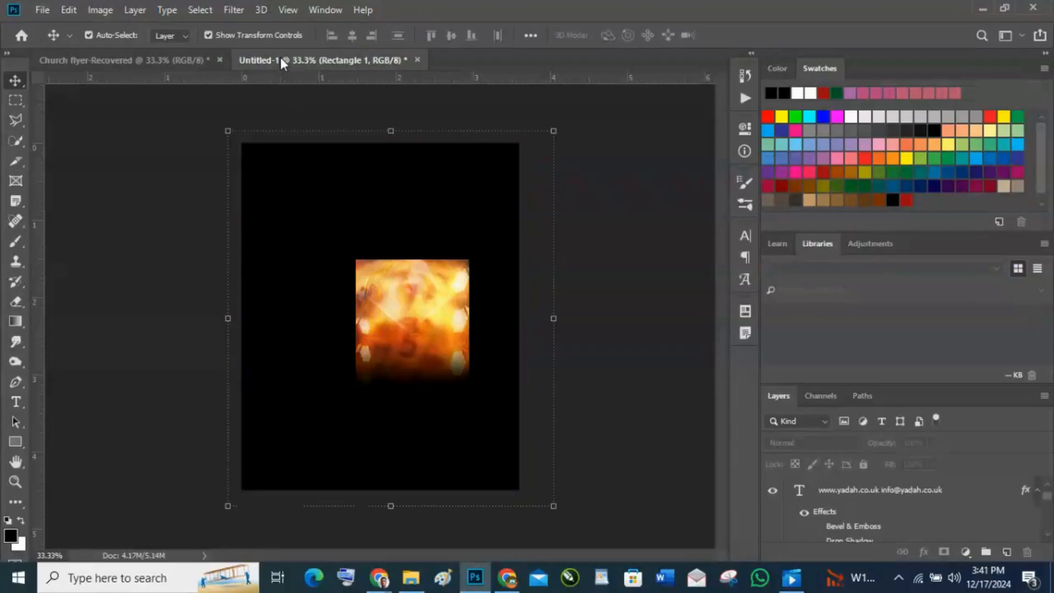
left_click(151, 61)
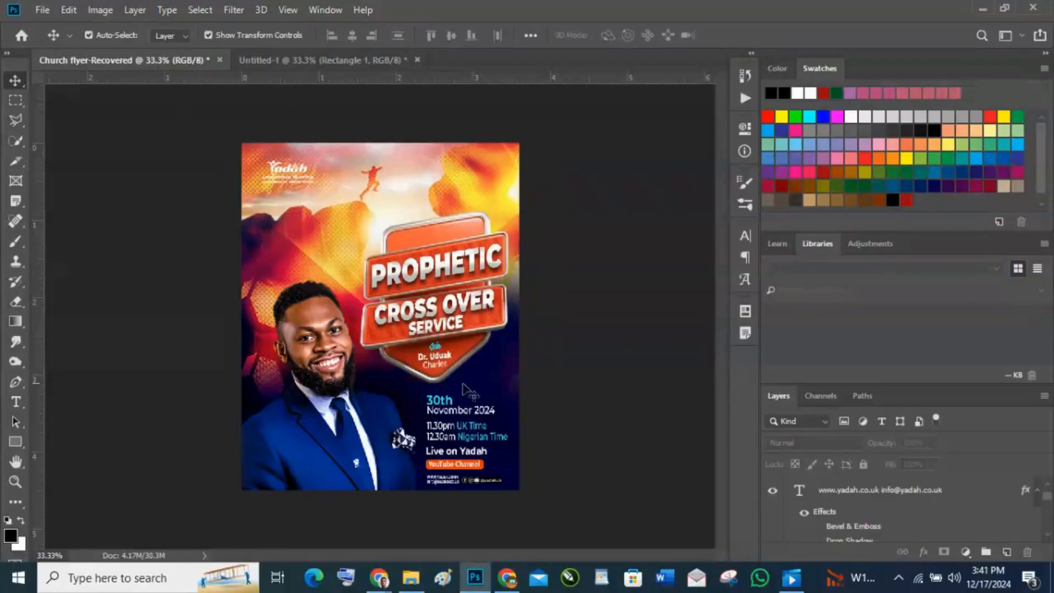
left_click(510, 398)
left_click(512, 483)
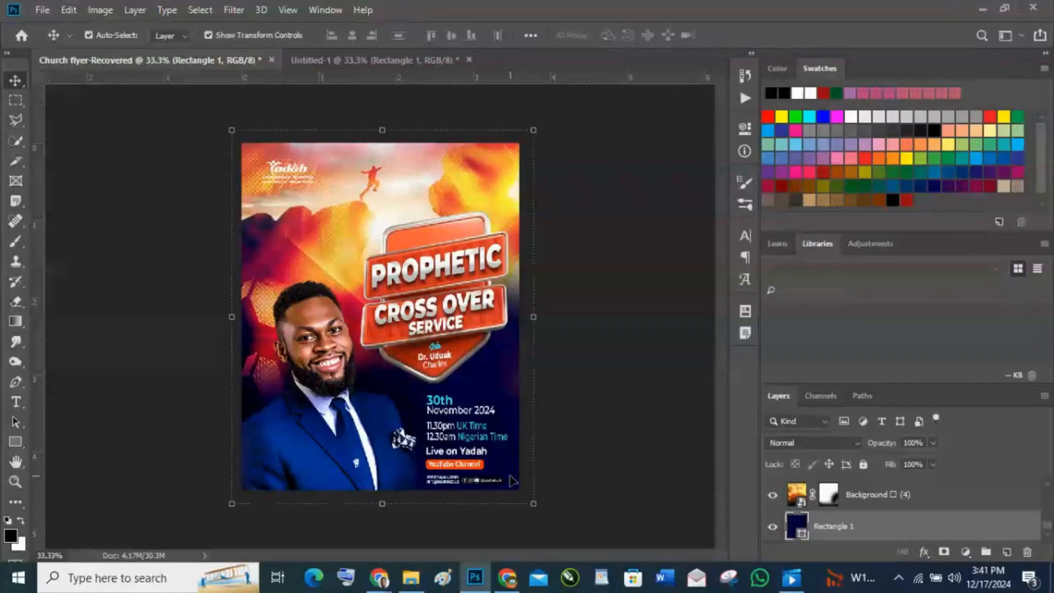
double_click(797, 526)
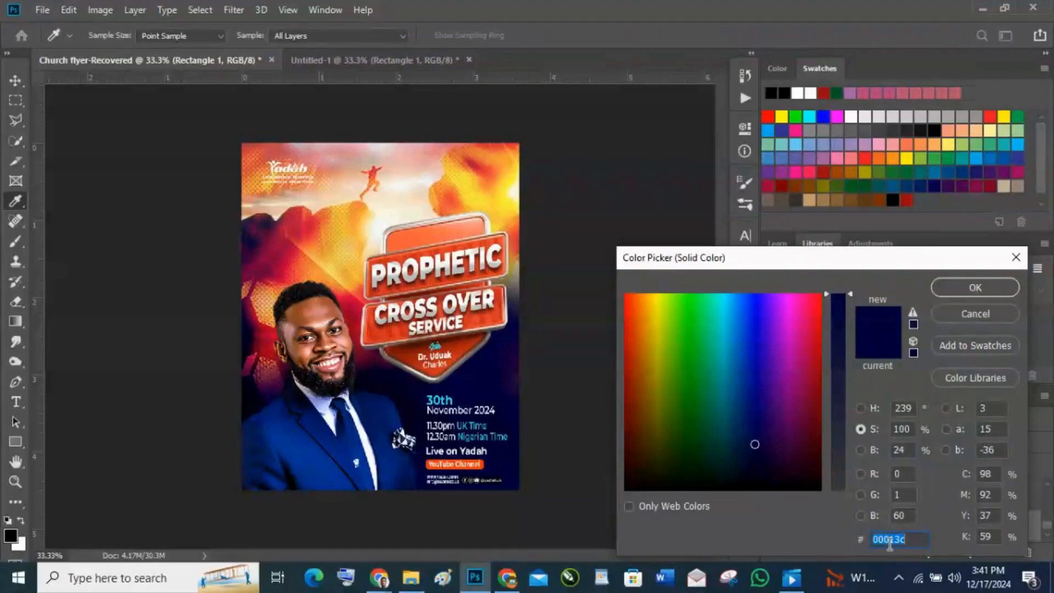
left_click(889, 544)
double_click(889, 544)
right_click(890, 543)
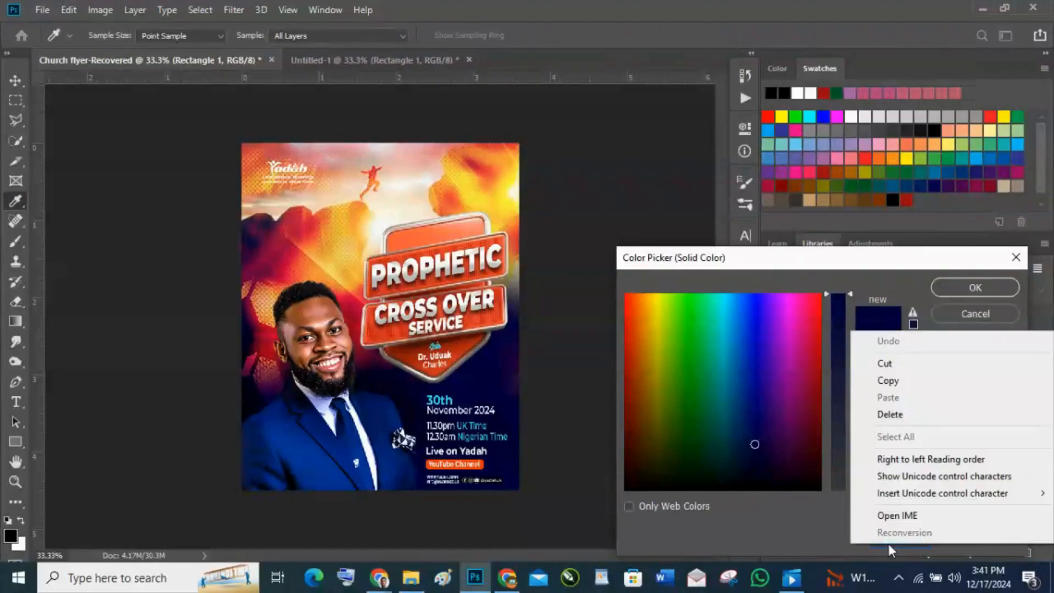
left_click(888, 383)
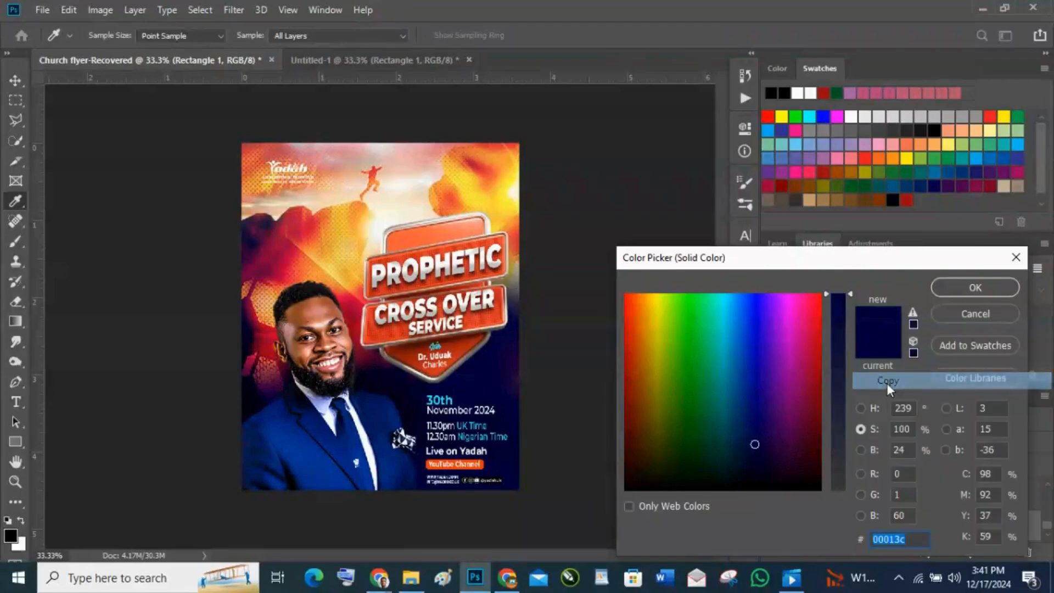
left_click(975, 289)
key("v")
left_click(646, 345)
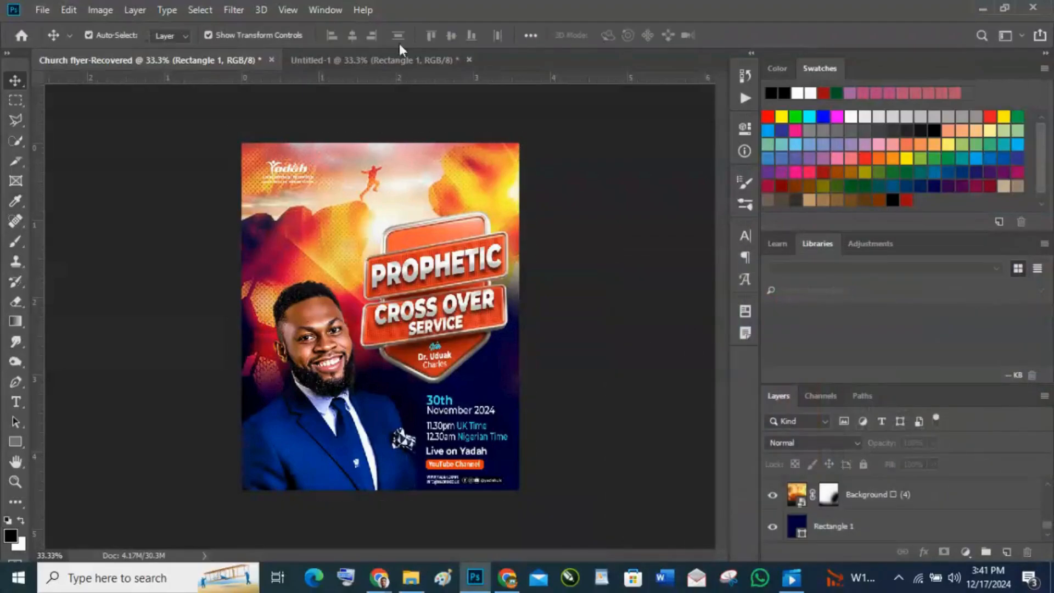
- In the Untitled-1 document, set the canvas-covering black rectangle's fill colour to 00013c
left_click(296, 60)
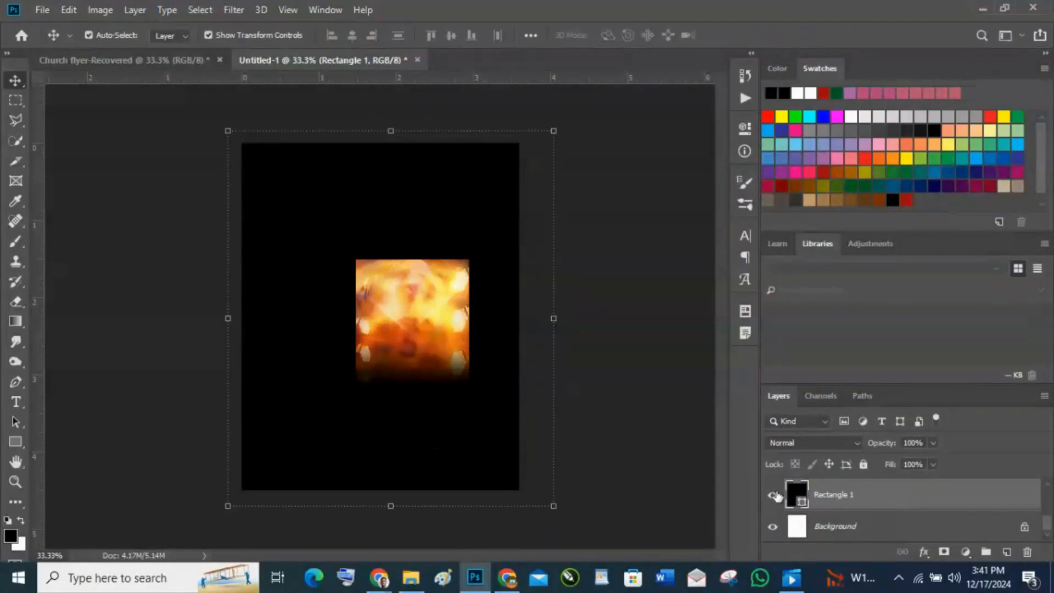
double_click(793, 488)
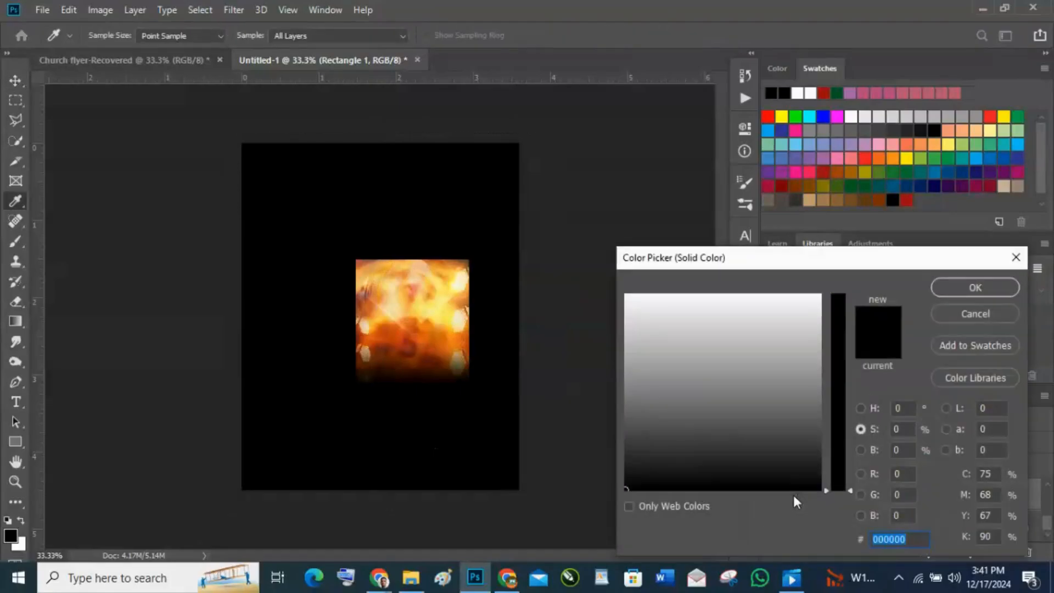
right_click(900, 541)
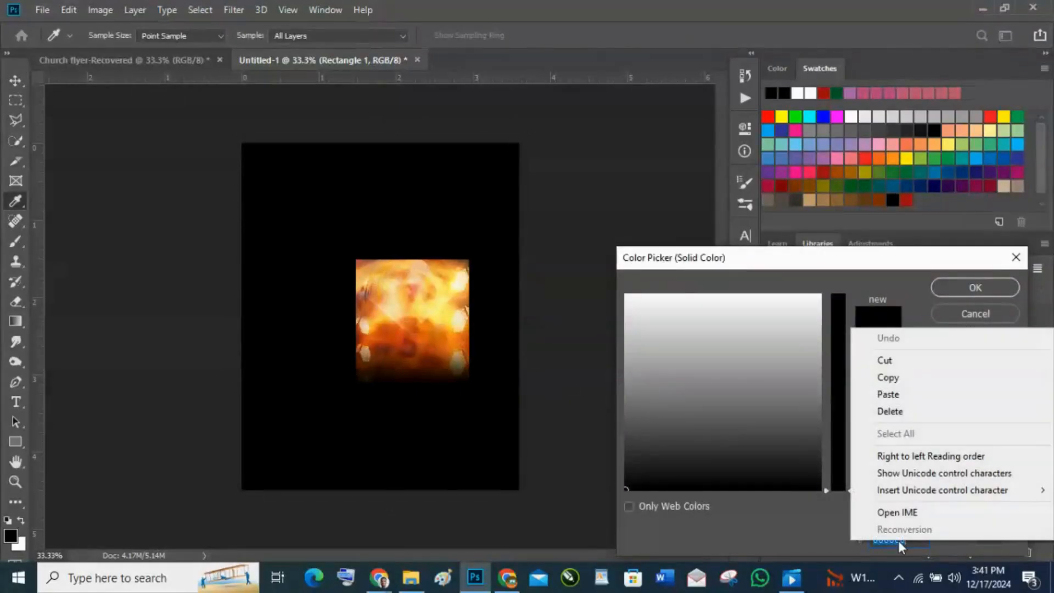
left_click(905, 397)
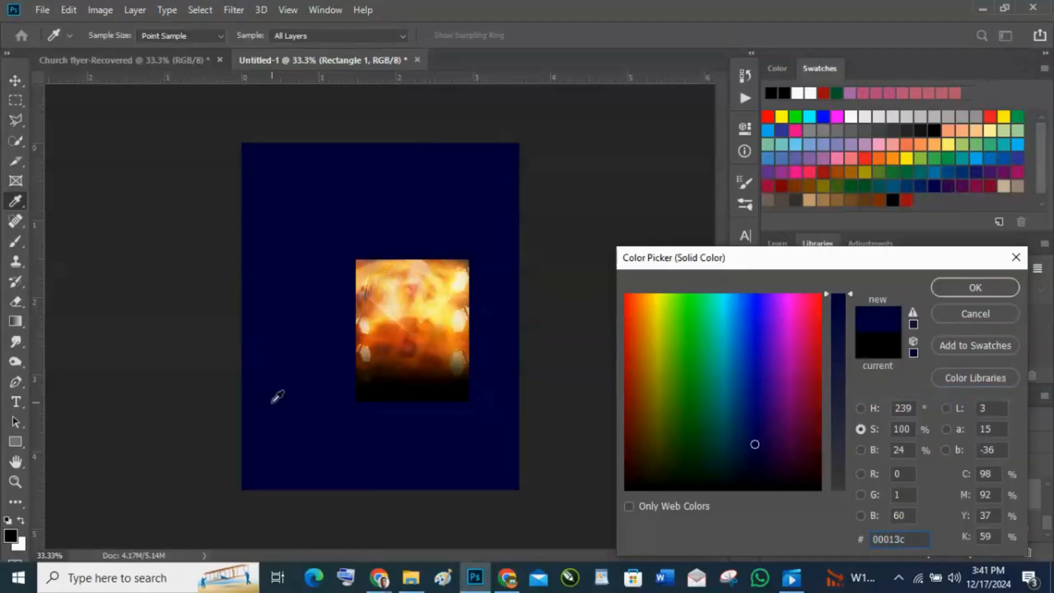
left_click(983, 288)
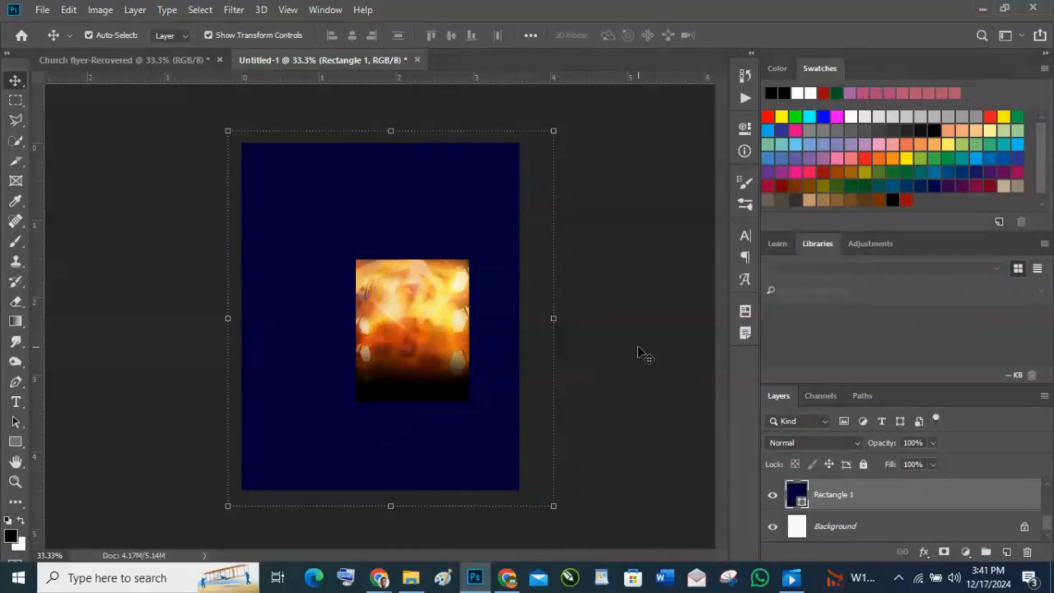
- Move the fiery background image to the canvas's top-left corner, enlarge it past the canvas width, and shift it up beyond the top edge
left_click(389, 334)
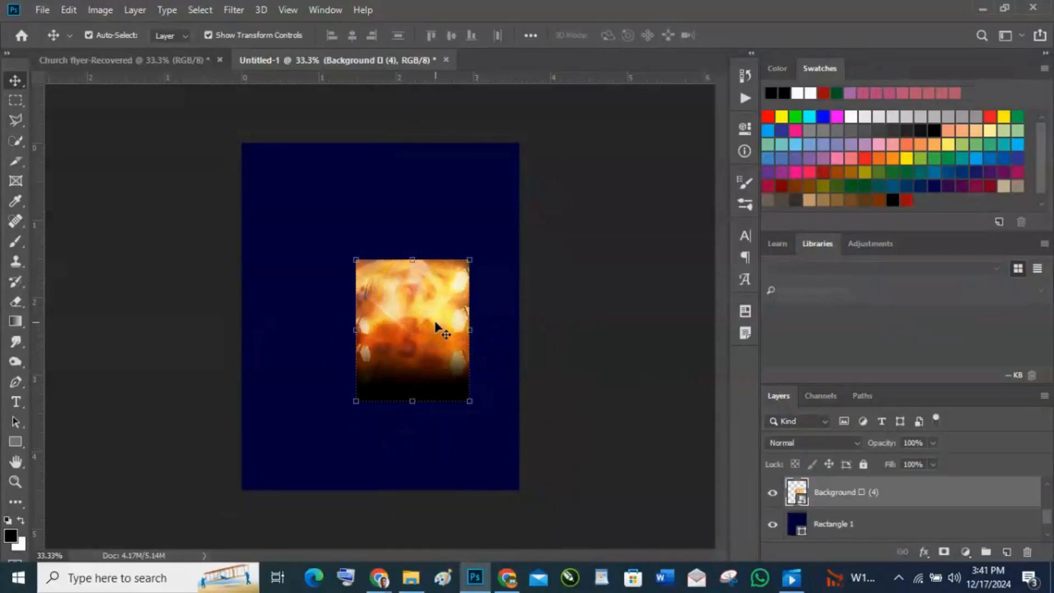
left_click_drag(423, 326, 288, 206)
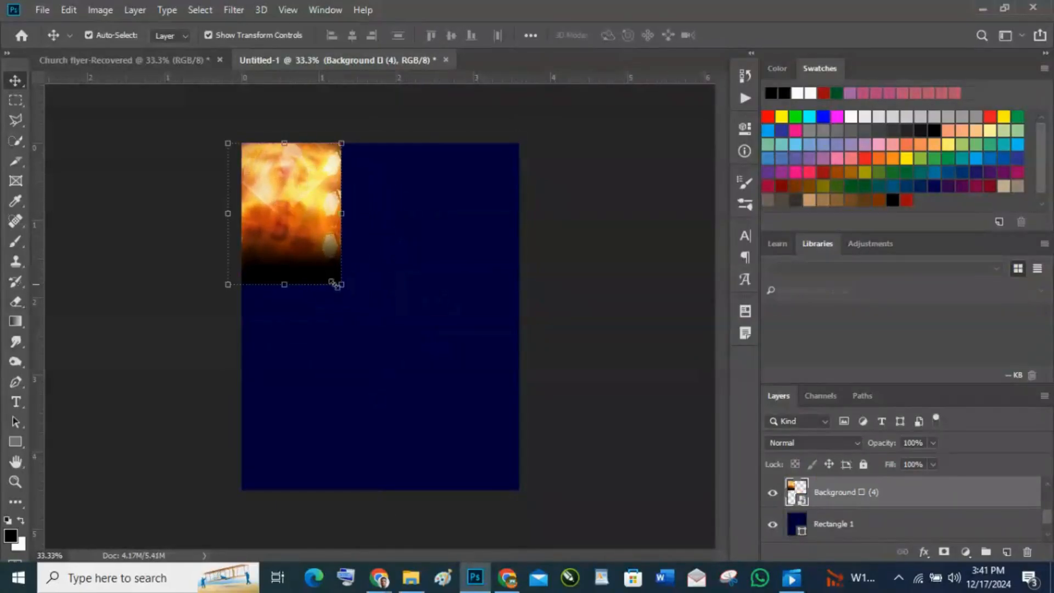
left_click_drag(342, 284, 598, 485)
left_click_drag(437, 436, 434, 385)
key("Return")
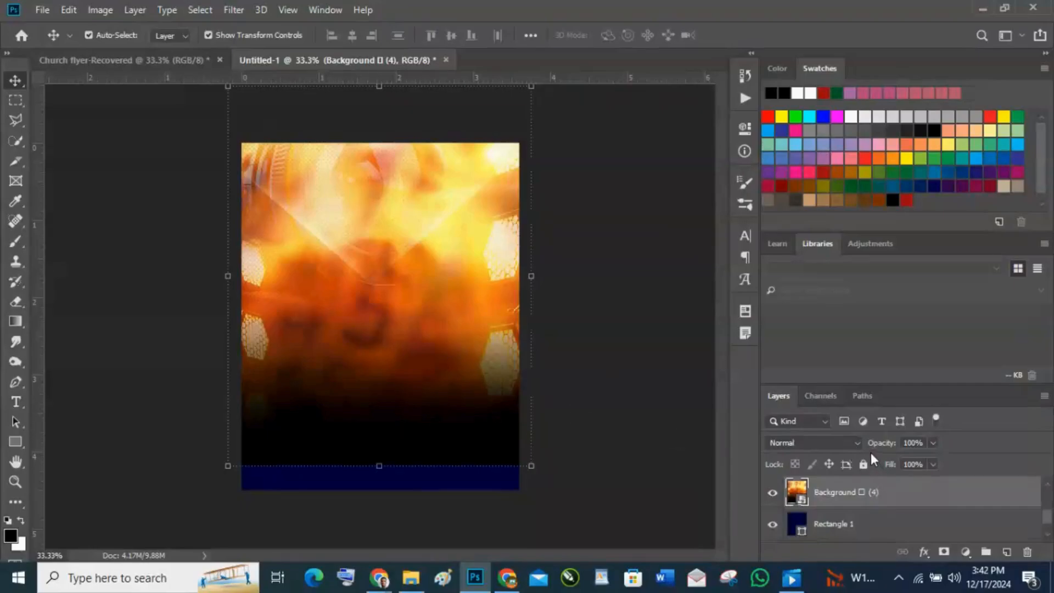
- Set the fiery background layer's blend mode to Pin Light and nudge the image slightly down
left_click(857, 443)
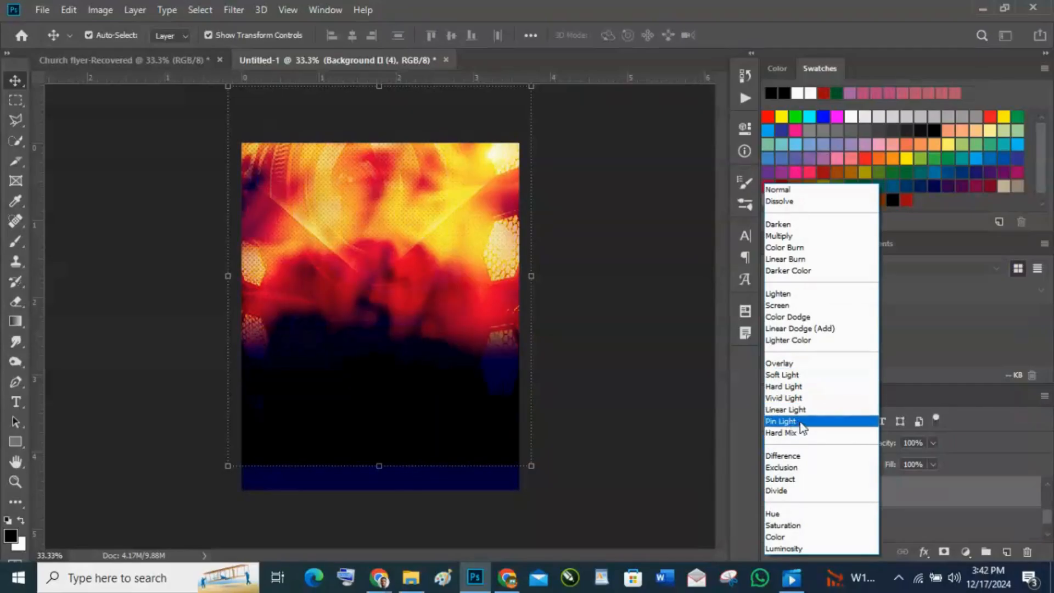
left_click(801, 422)
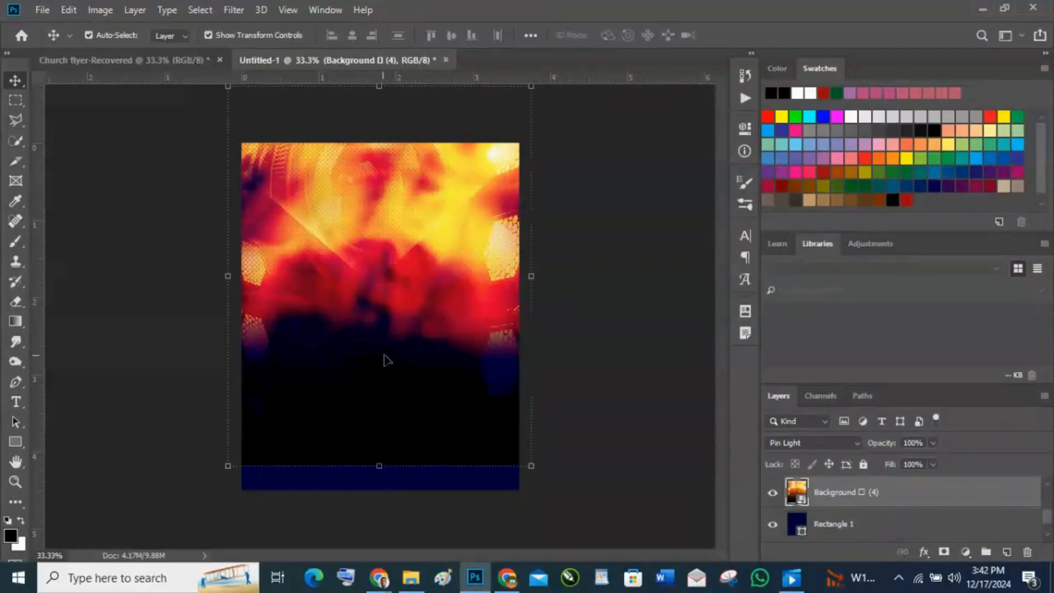
left_click_drag(392, 244, 393, 251)
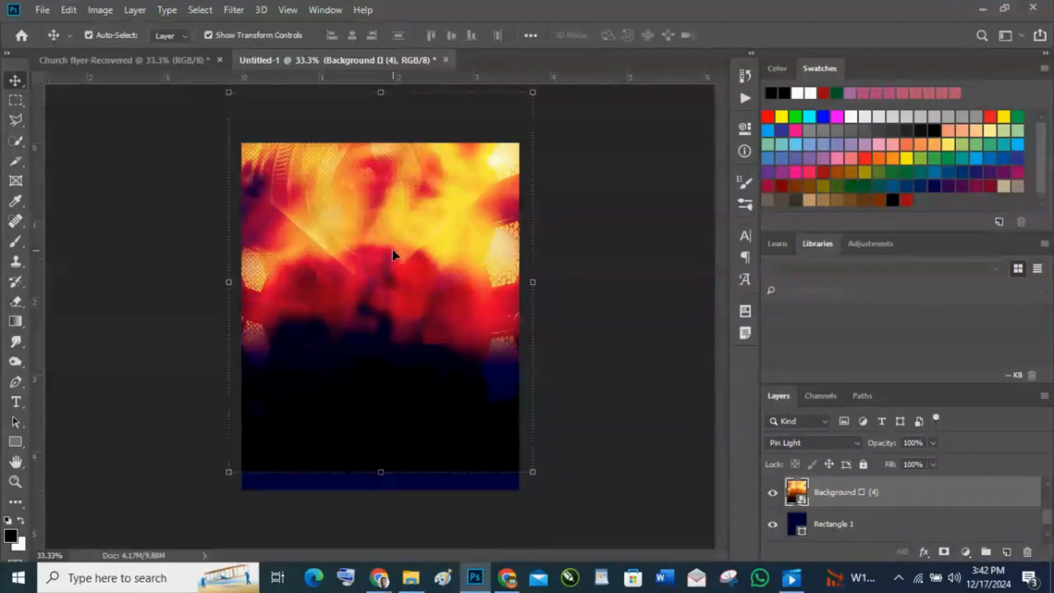
- Add a layer mask to the fiery background and paint black along its lower edge with a soft 700 px brush to blend it into the navy
left_click(945, 553)
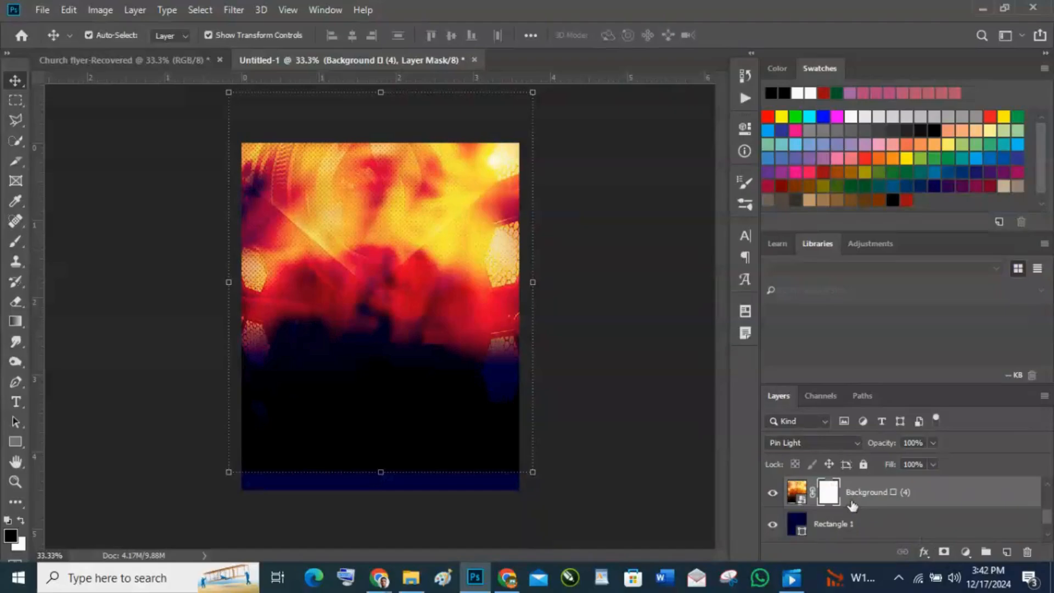
double_click(829, 494)
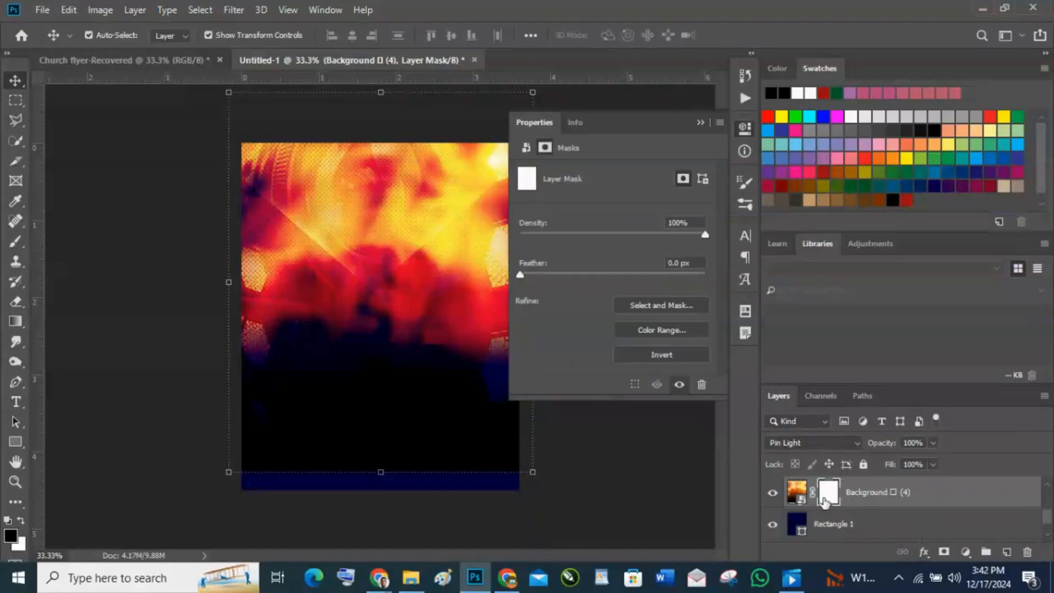
left_click(700, 122)
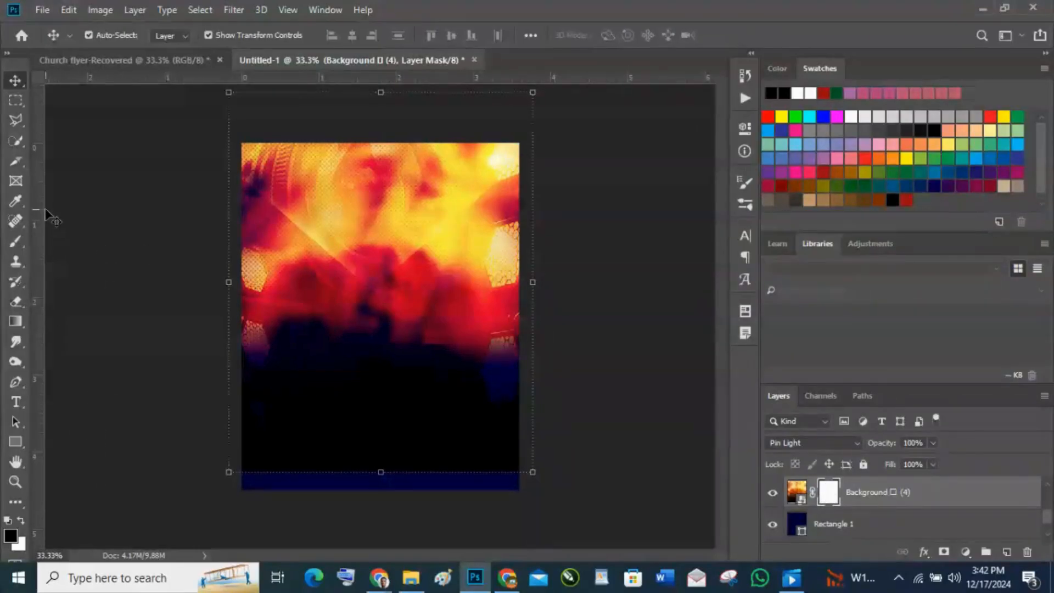
left_click(16, 242)
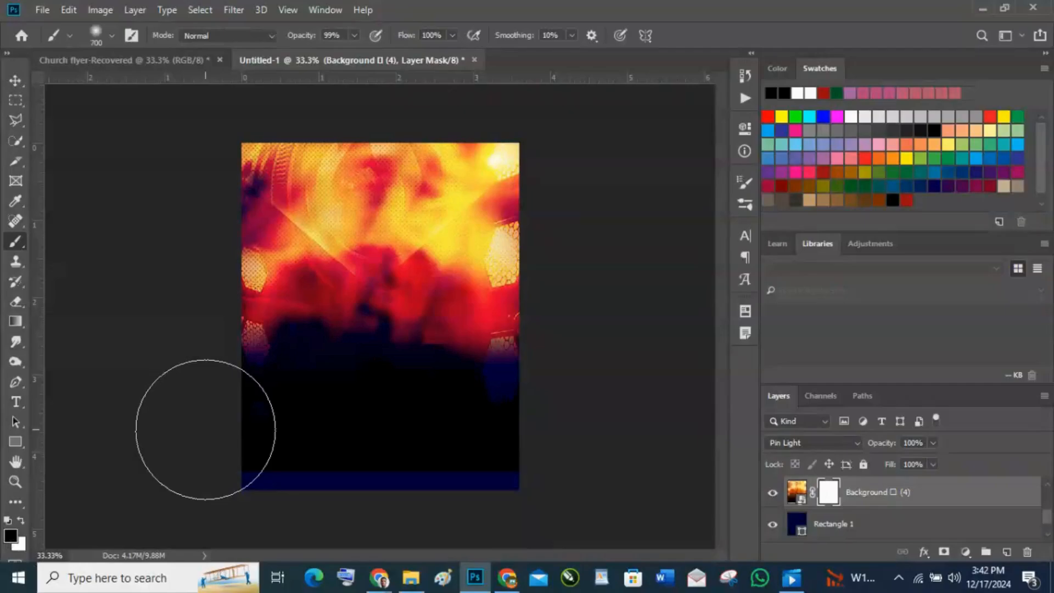
key("bracketright")
mouse_move(233, 480)
left_mouse_down()
mouse_move(427, 492)
mouse_move(410, 498)
mouse_move(526, 522)
mouse_move(449, 509)
mouse_move(496, 501)
left_mouse_up()
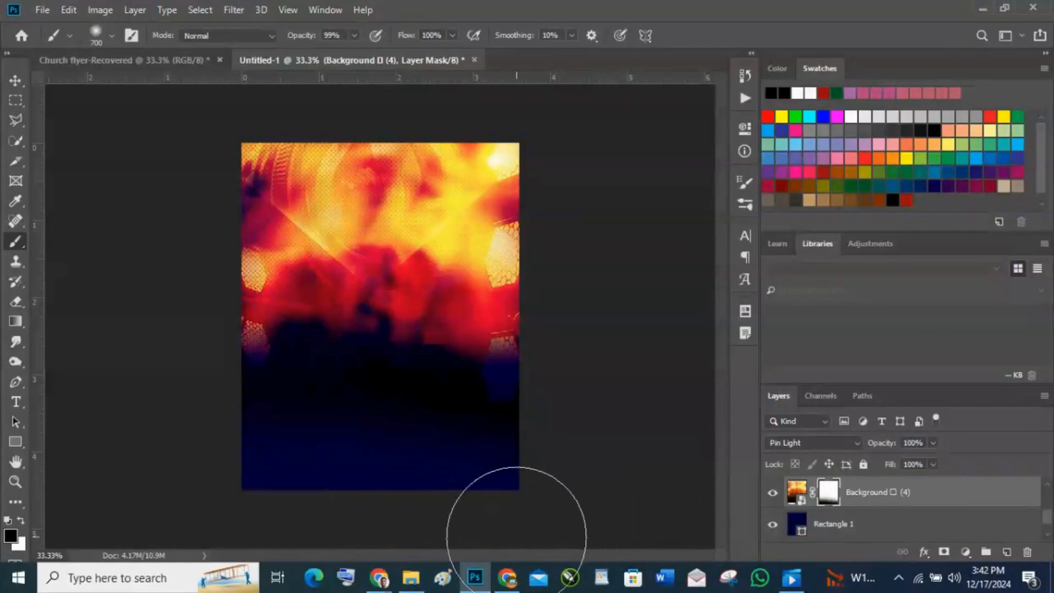
left_click(15, 82)
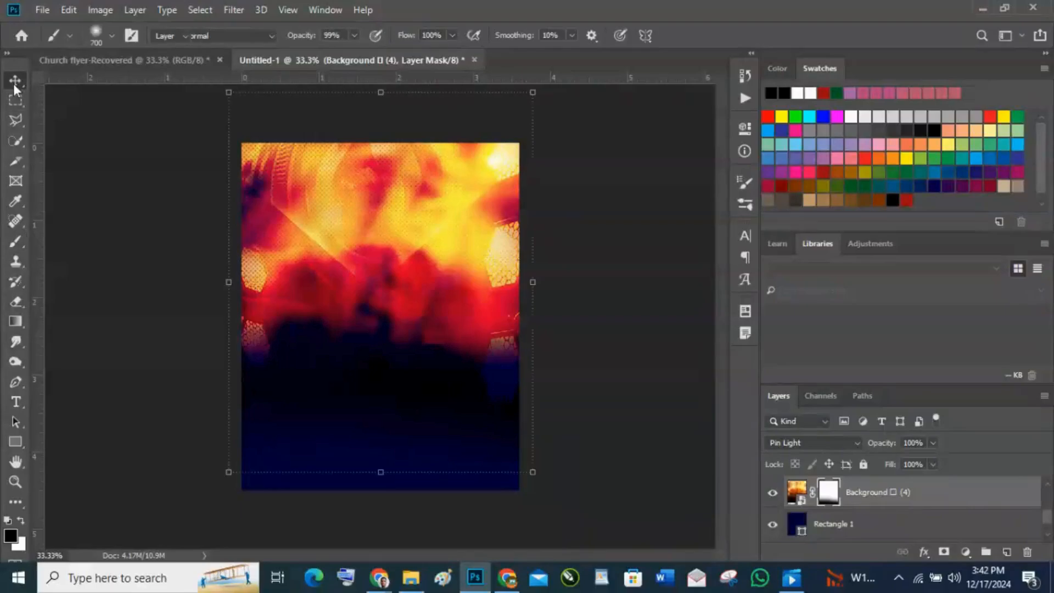
left_click(879, 524)
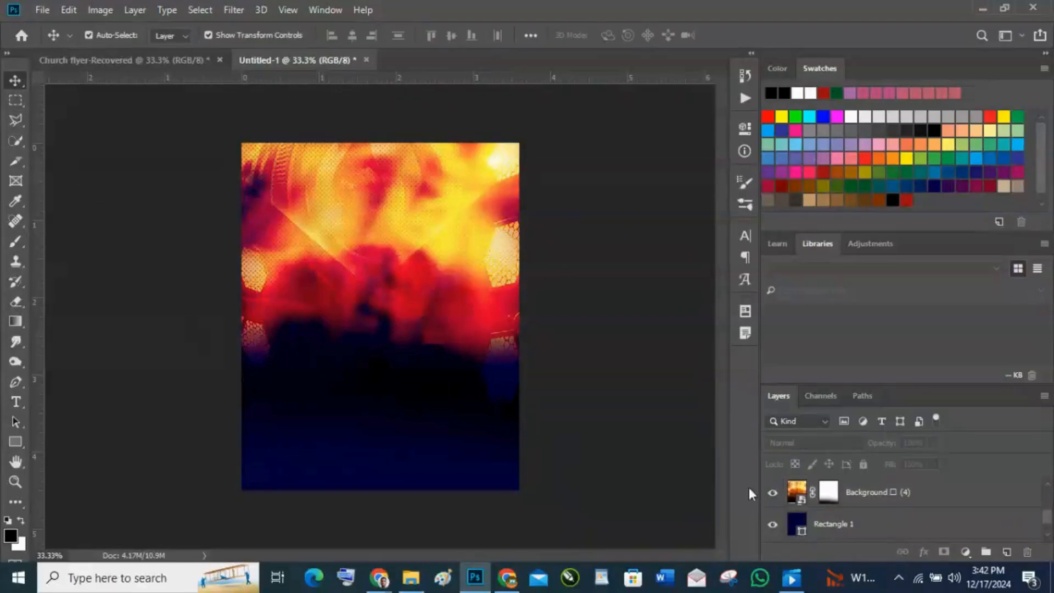
- Show the download (15) cliff-jumper layer and move its image to the canvas's top-left corner
left_click(910, 492)
scroll(910, 491, "up", 1)
scroll(903, 497, "up", 1)
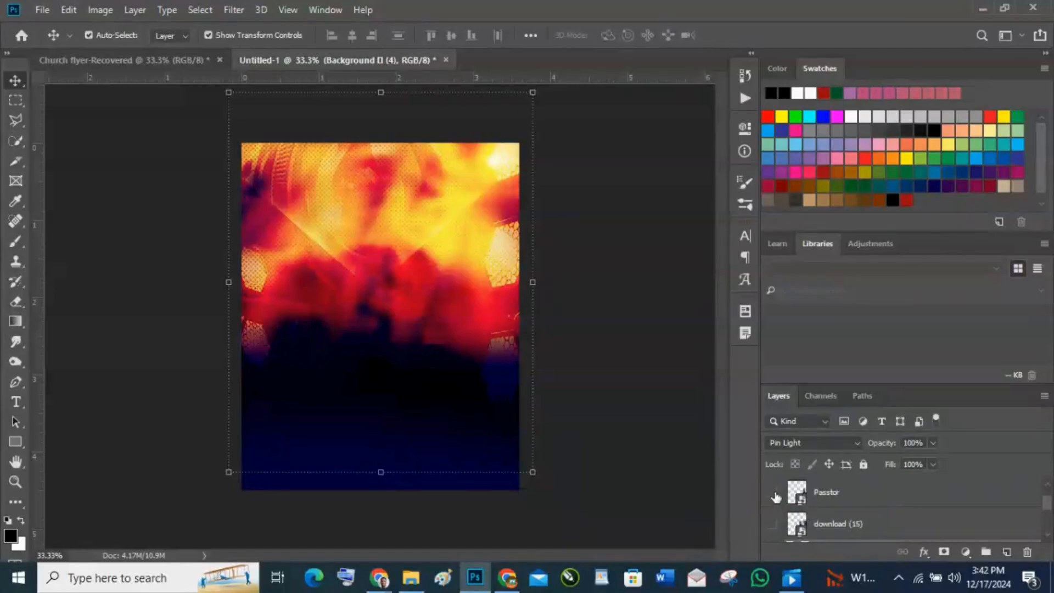
left_click(774, 526)
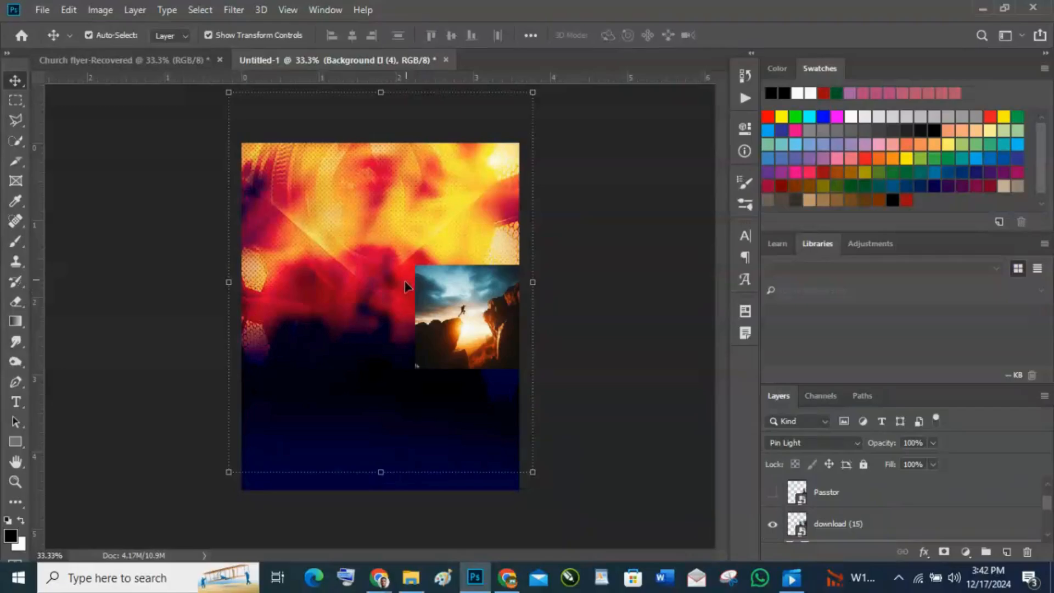
left_click(435, 308)
left_click_drag(457, 329, 283, 210)
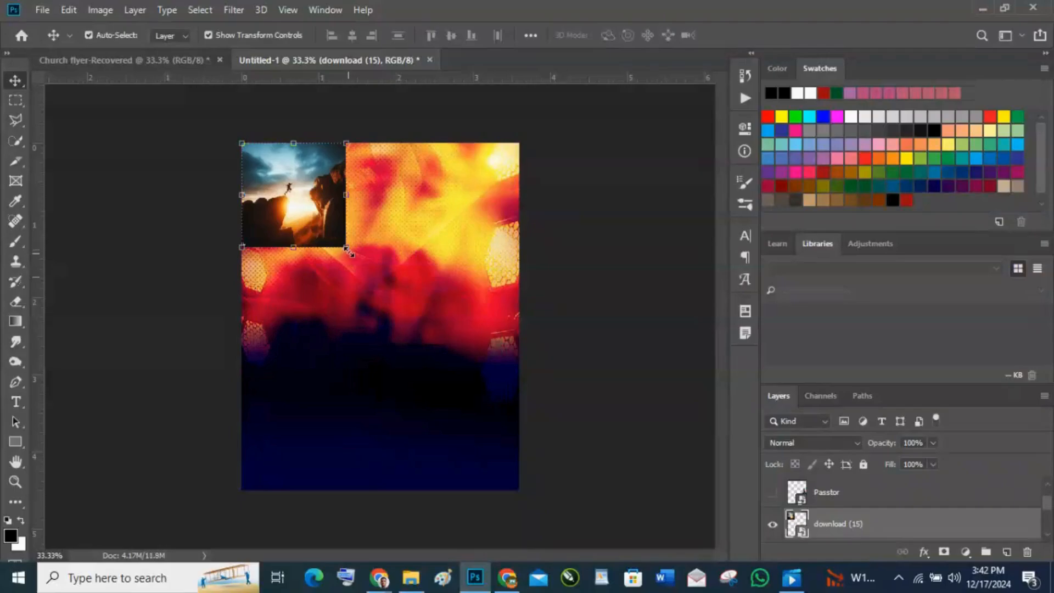
- Enlarge the cliff-jumper image to about 59.65% to span the canvas width and shift it up beyond the canvas's top edge
left_click_drag(347, 250, 569, 396)
left_click_drag(429, 374, 429, 313)
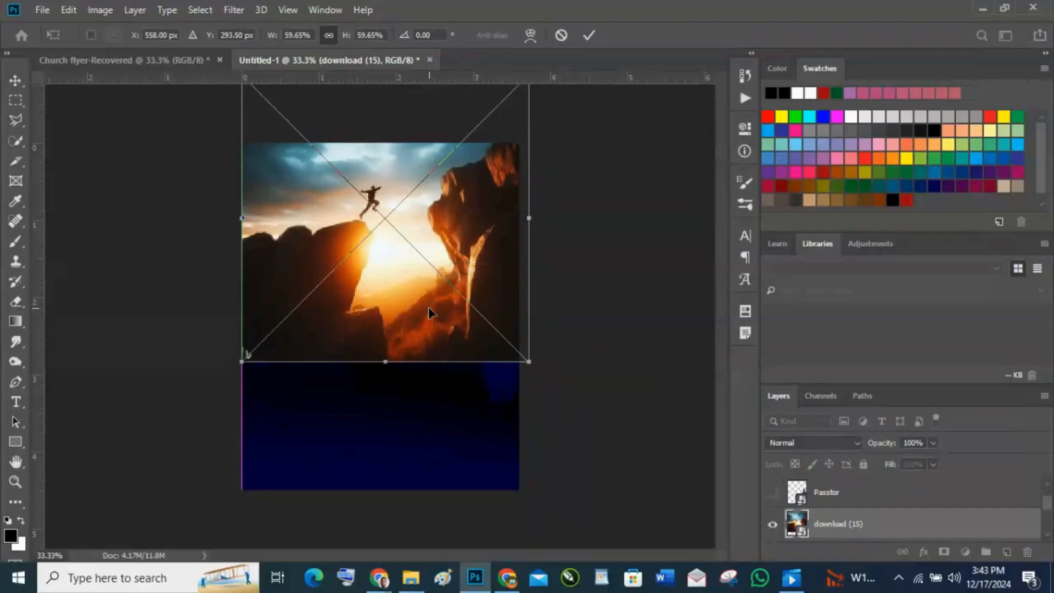
key("Return")
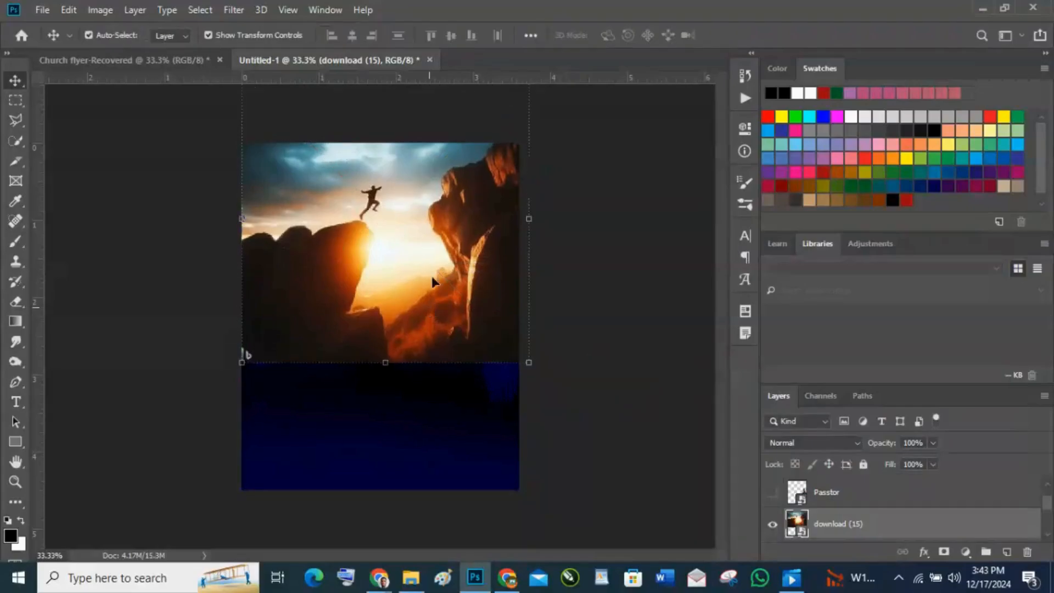
left_click_drag(425, 242, 426, 236)
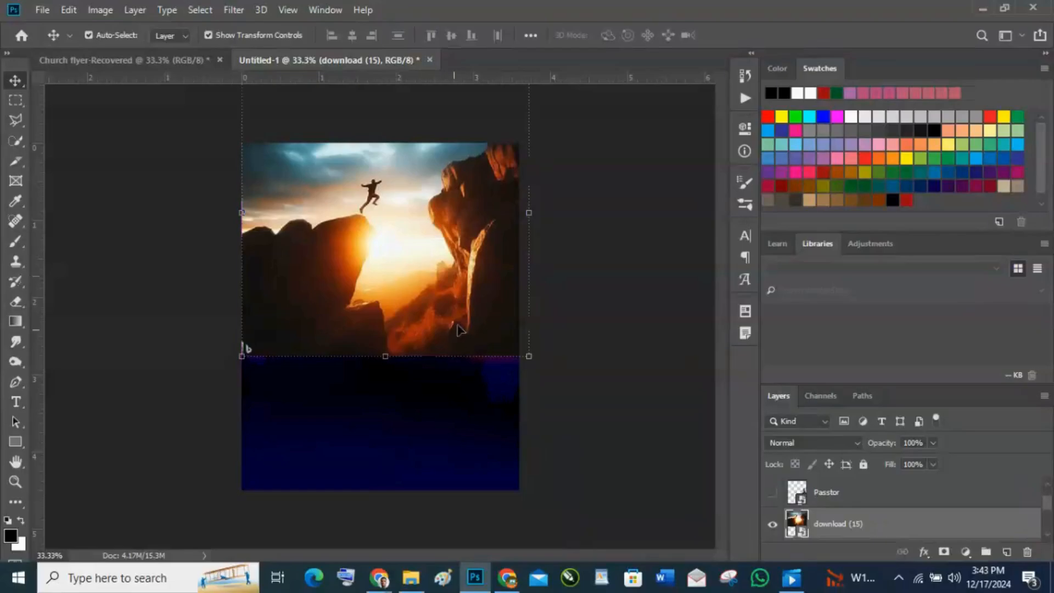
- Set the download (15) layer's blend mode to Lighten and add a layer mask to it
left_click(848, 442)
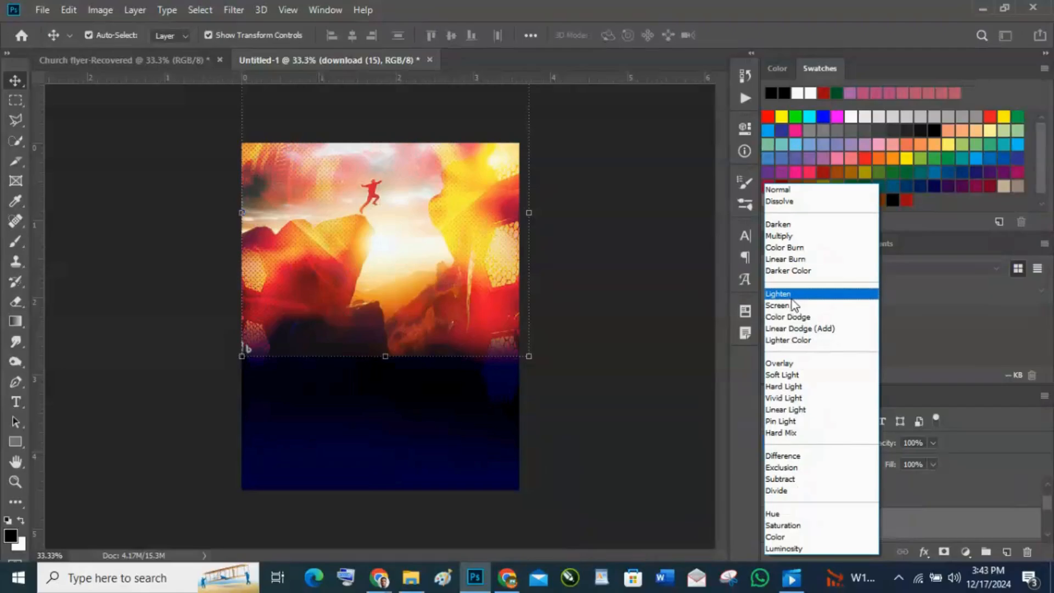
left_click(841, 295)
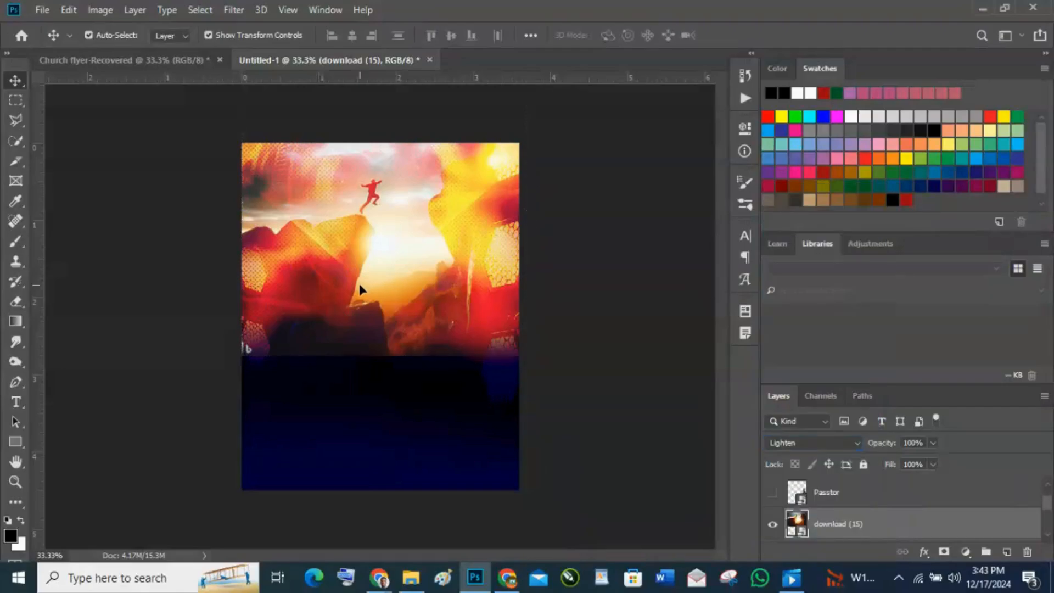
left_click(944, 552)
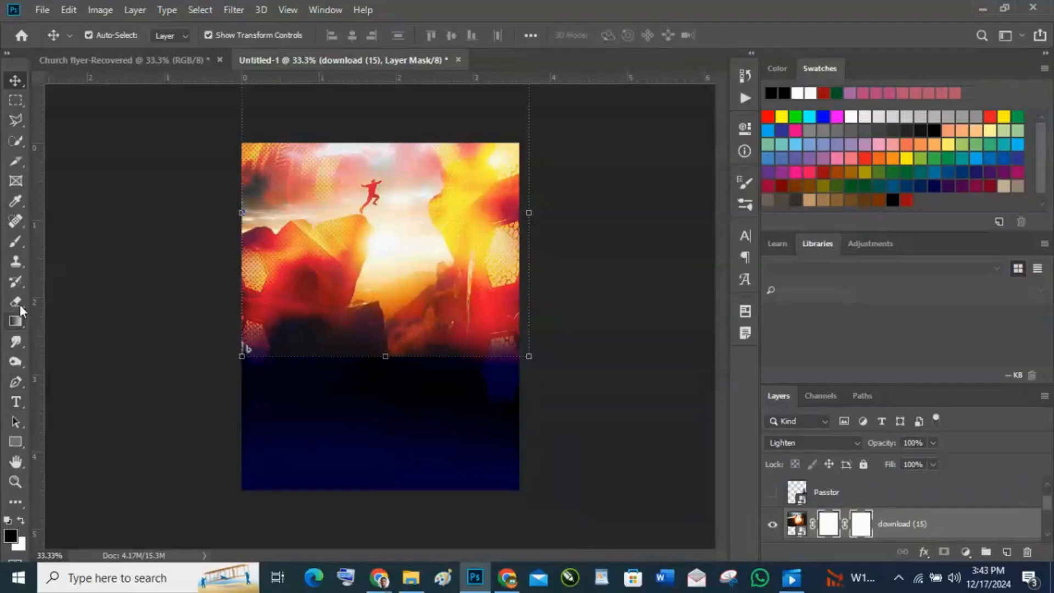
- Paint black on the download (15) layer mask along the cliff-jumper image's lower edge with the soft 700 px brush, blending it into the navy
left_click(16, 242)
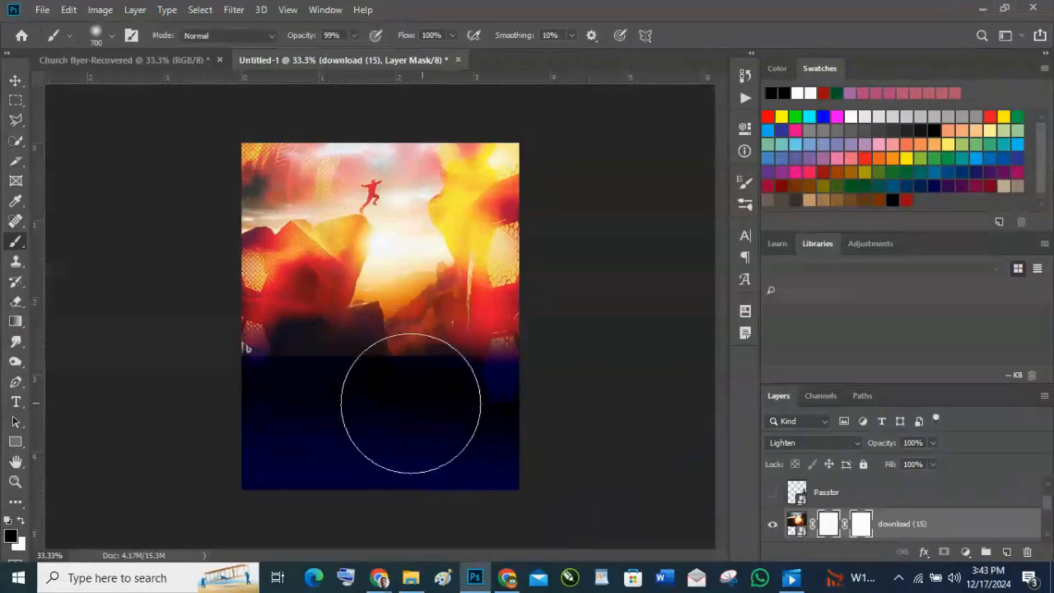
mouse_move(285, 374)
left_mouse_down()
mouse_move(443, 371)
mouse_move(283, 363)
mouse_move(552, 399)
mouse_move(580, 367)
mouse_move(518, 358)
mouse_move(205, 395)
mouse_move(277, 346)
mouse_move(216, 400)
left_mouse_up()
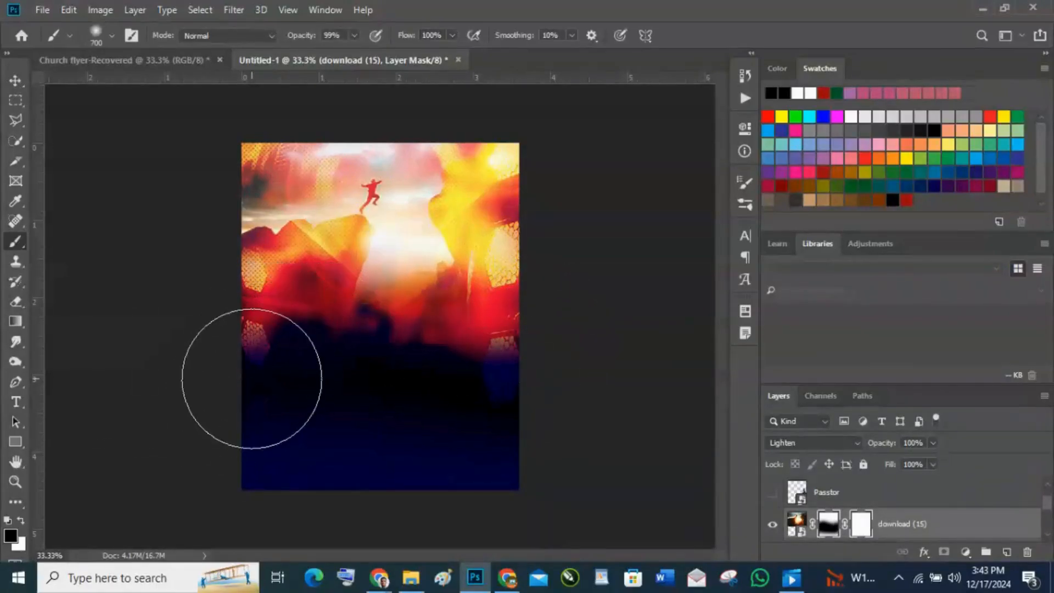
left_click(10, 80)
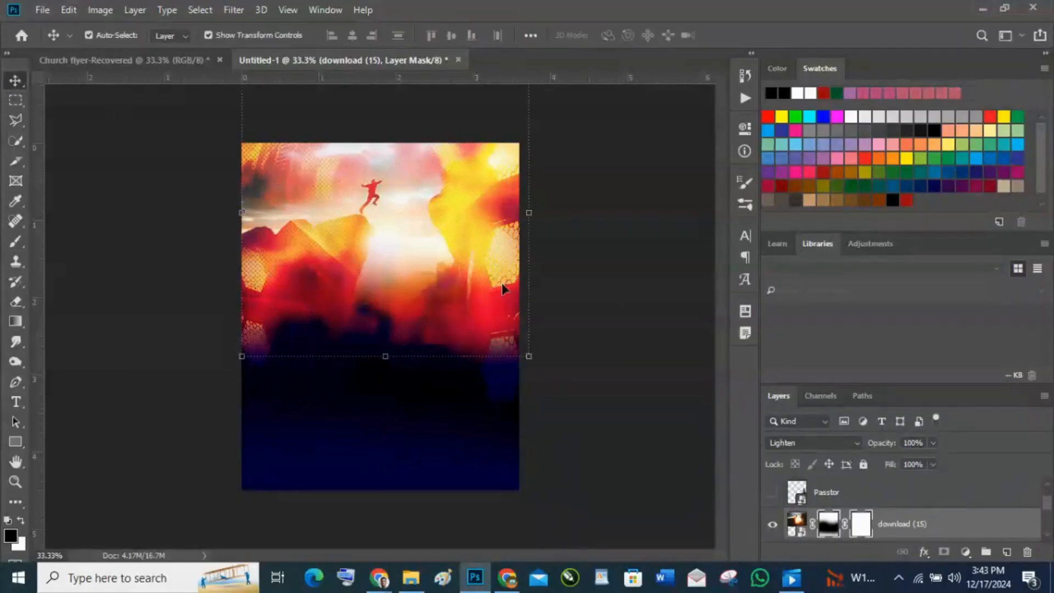
left_click(631, 426)
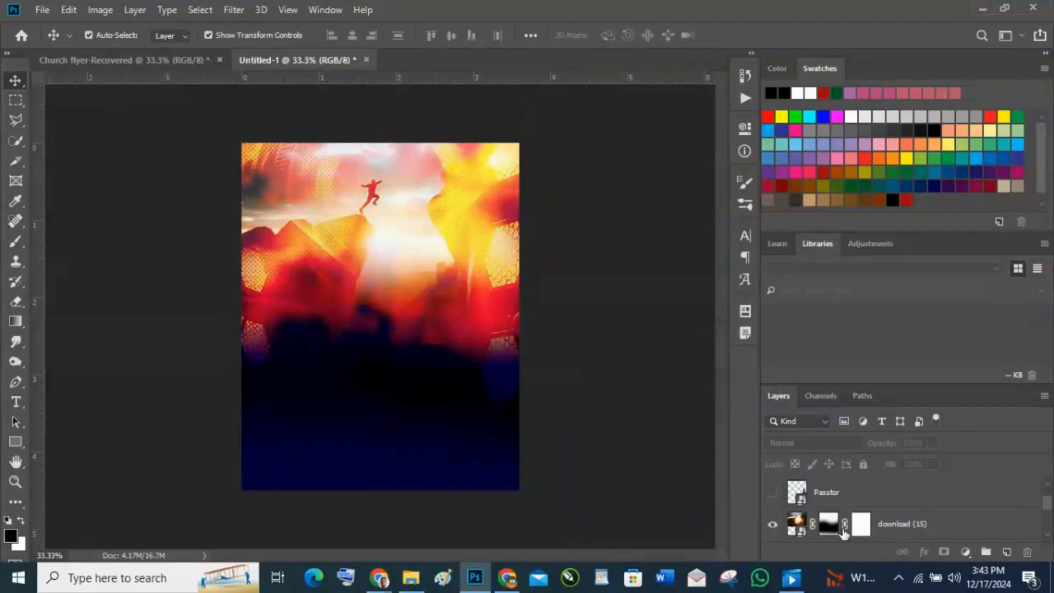
- Show the Passtor layer and enlarge the man's photo to about three fifths of the canvas width, placing it in the canvas's lower-left corner
left_click(774, 493)
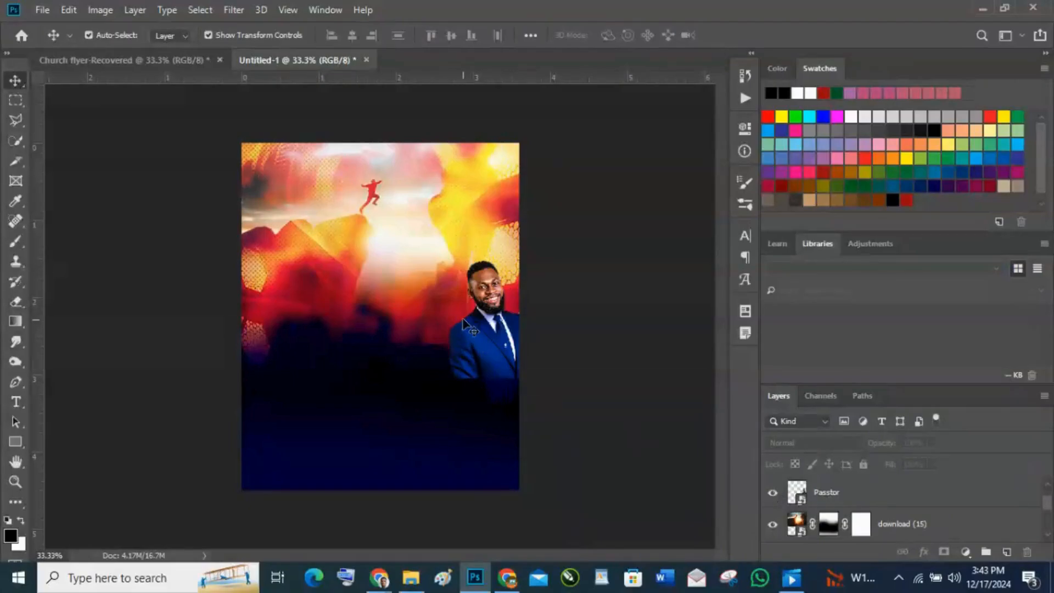
left_click(486, 330)
left_click_drag(472, 347, 325, 441)
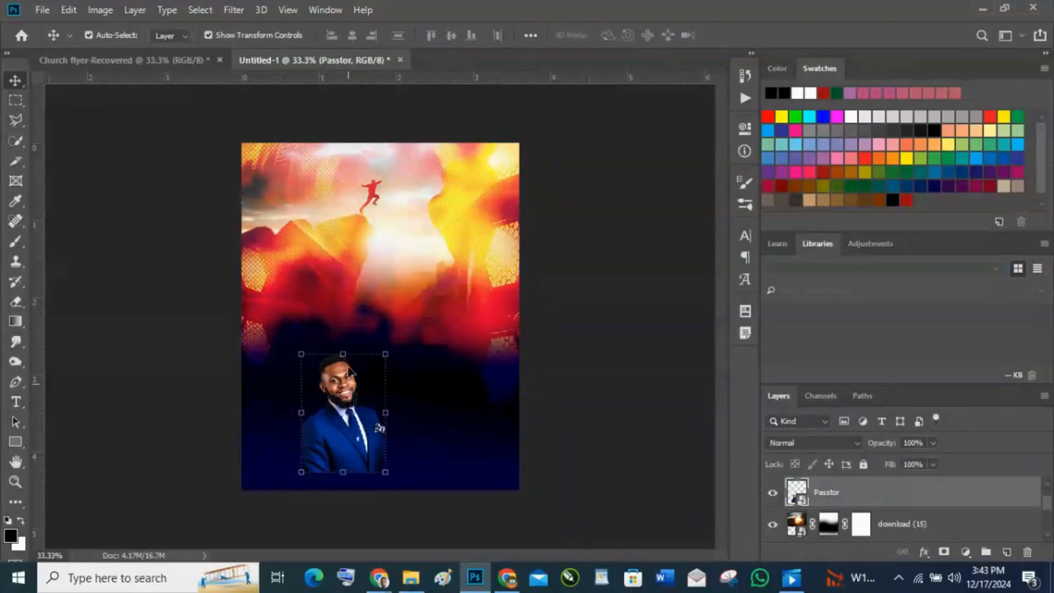
left_click_drag(343, 356, 339, 190)
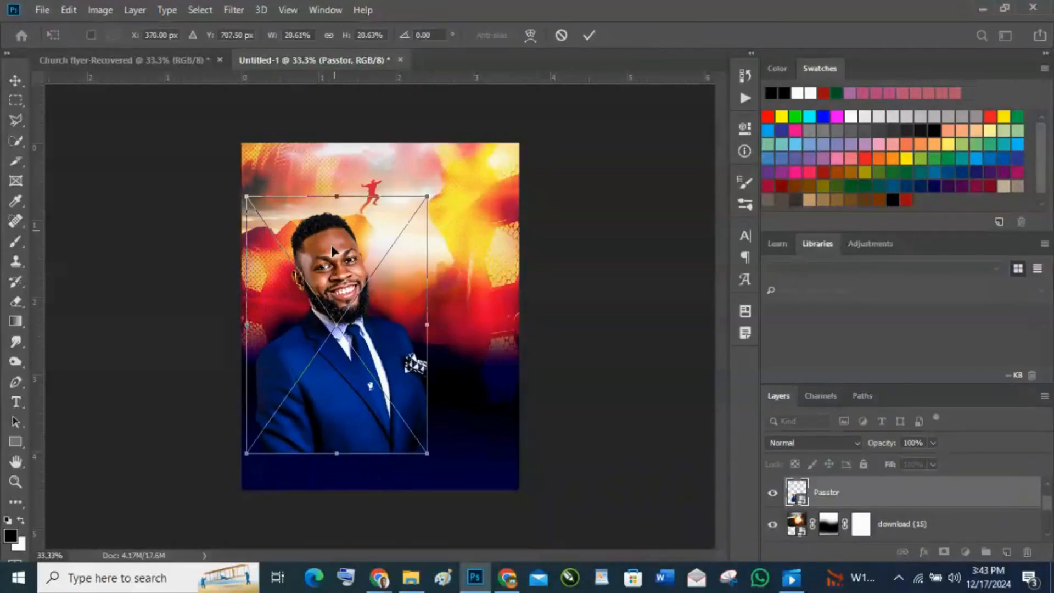
left_click_drag(335, 253, 331, 368)
key("Return")
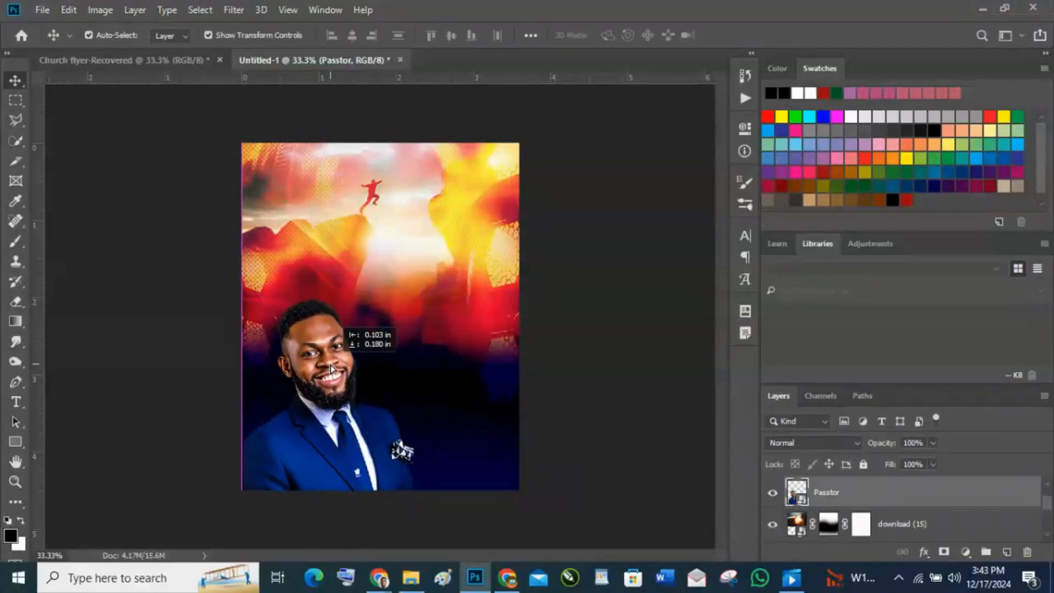
left_click(632, 365)
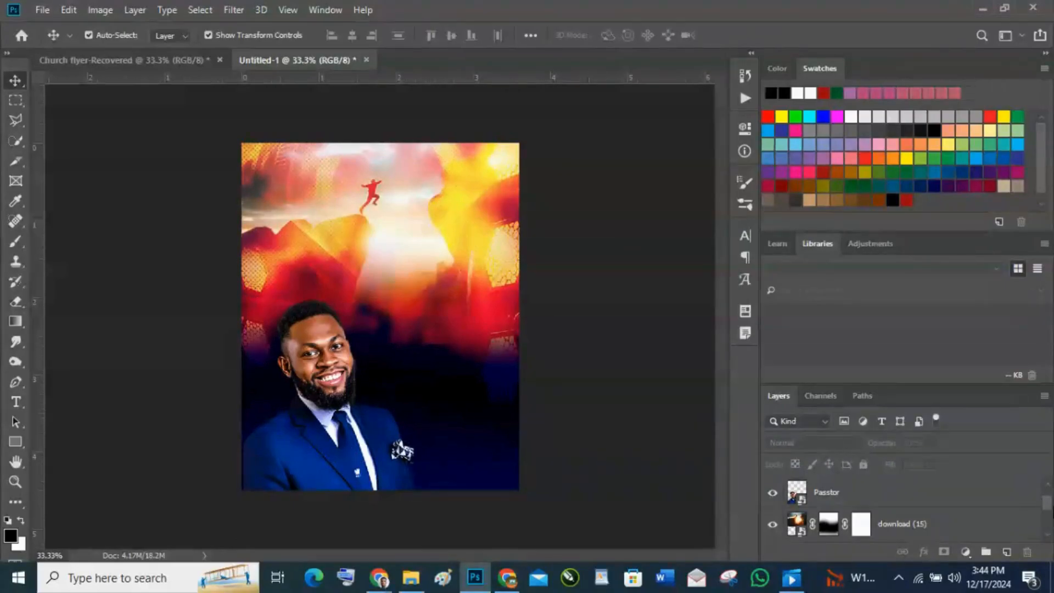
- Show the orange badge layer and enlarge the badge to about half the canvas width, positioned right of the man's head below the jumper
mouse_move(1050, 504)
left_mouse_down()
mouse_move(1047, 523)
mouse_move(1048, 497)
left_mouse_up()
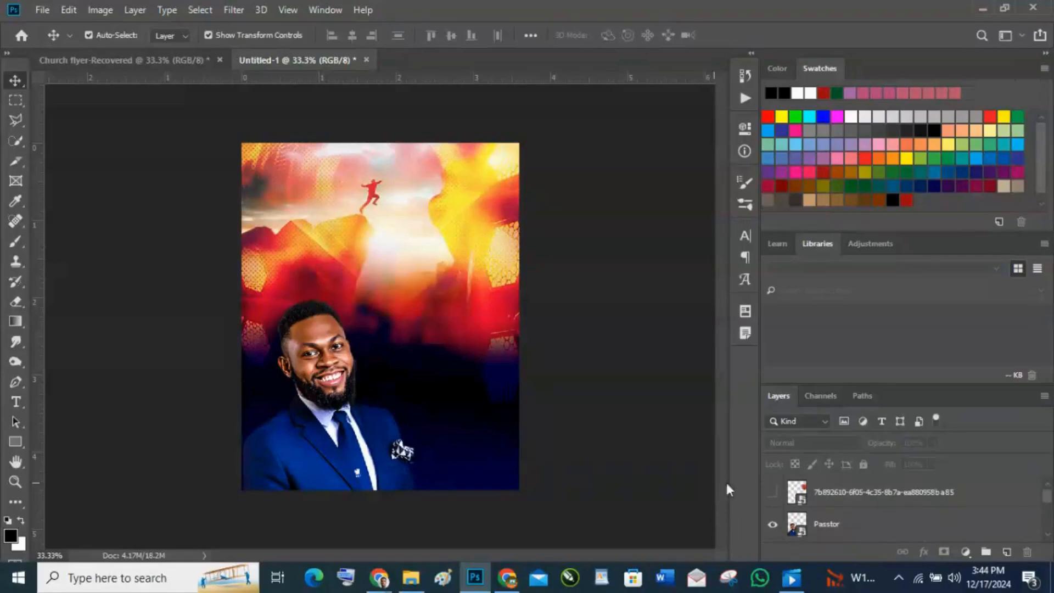
left_click(773, 494)
left_click_drag(491, 229, 434, 281)
key("ctrl+t")
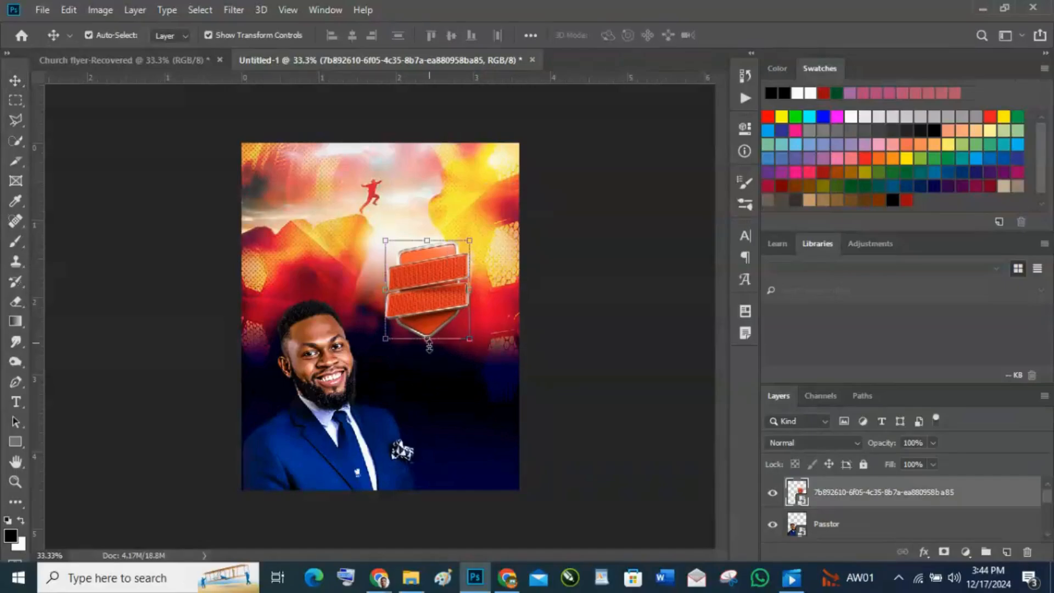
left_click_drag(432, 363, 416, 406)
left_click_drag(414, 278, 420, 176)
left_click_drag(410, 291, 428, 272)
key("Return")
left_click(332, 431)
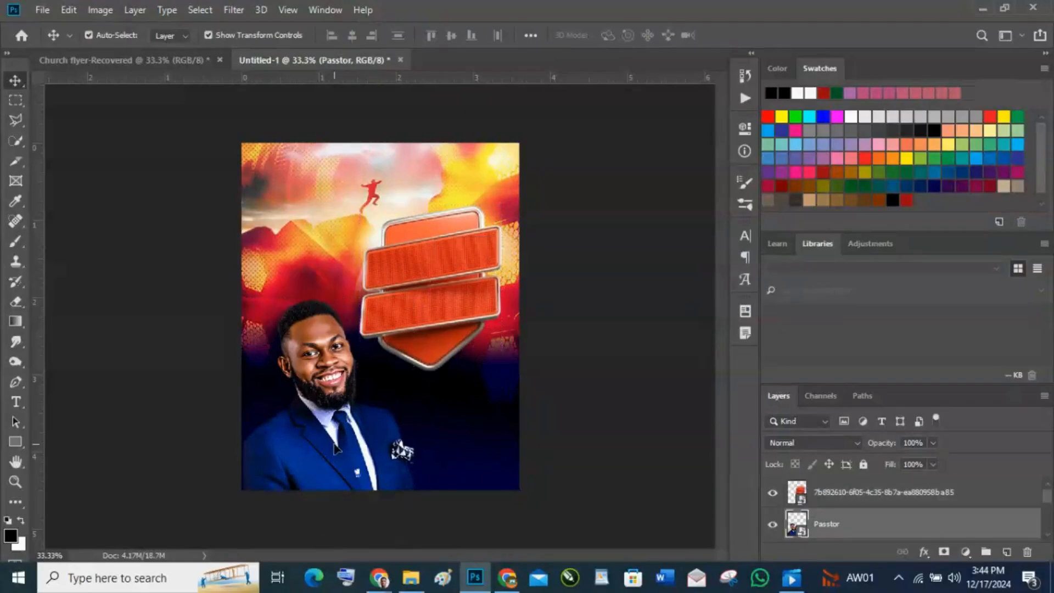
left_click(333, 448)
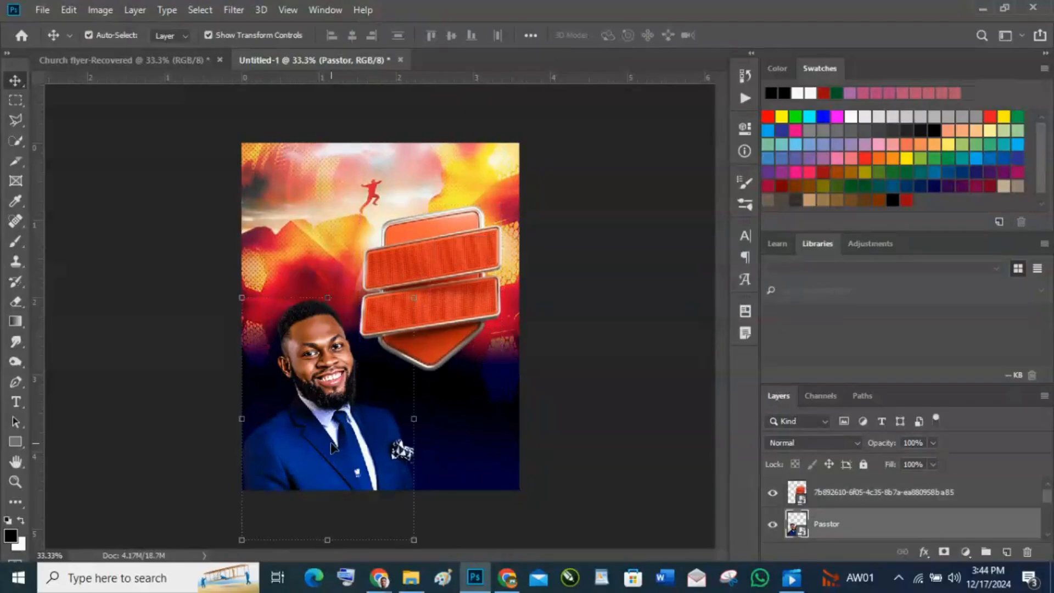
left_click(638, 311)
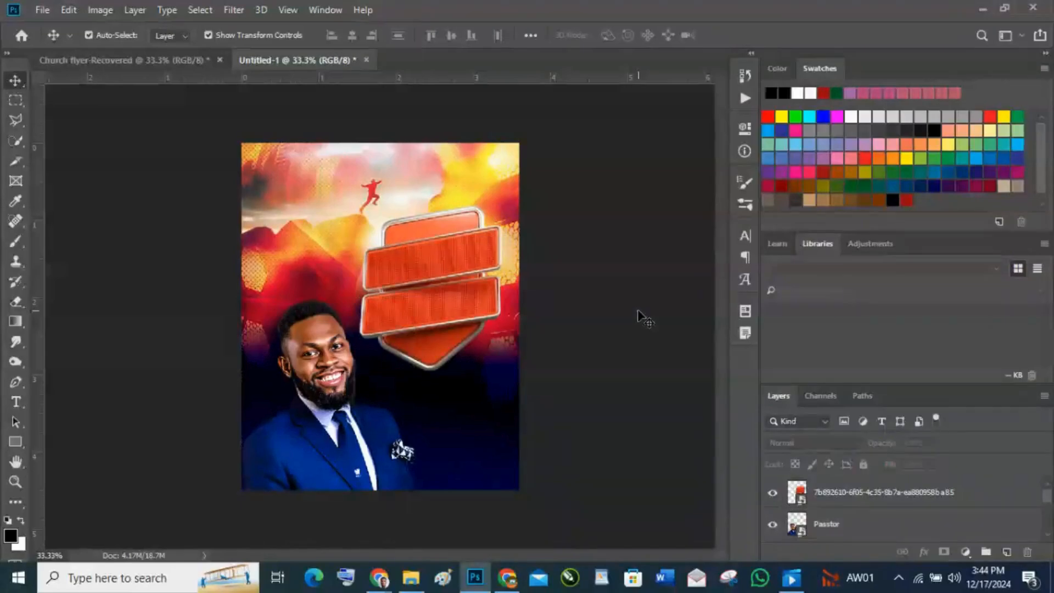
left_click(430, 261)
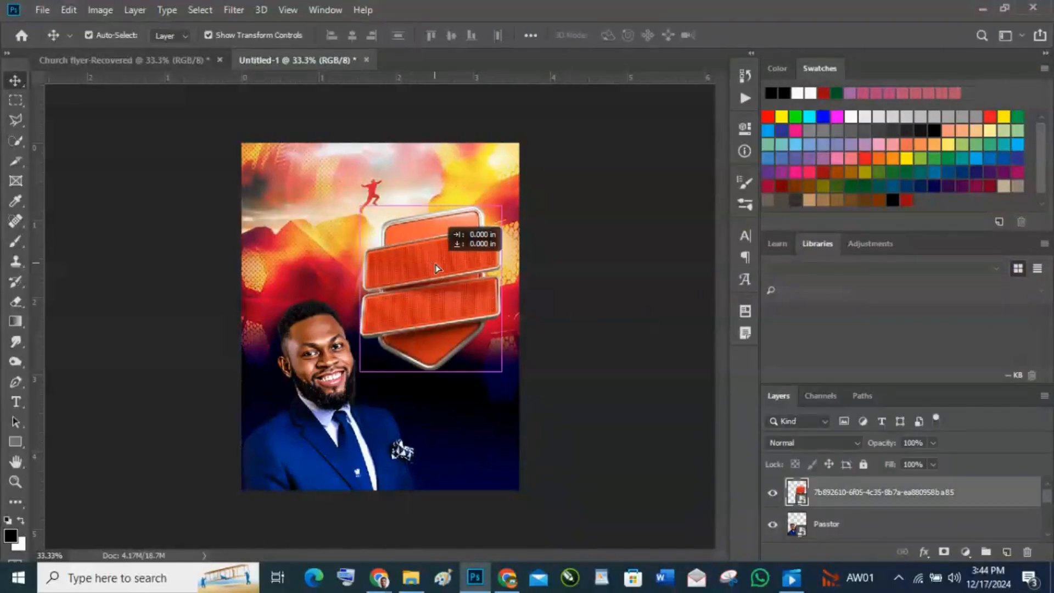
left_click(648, 257)
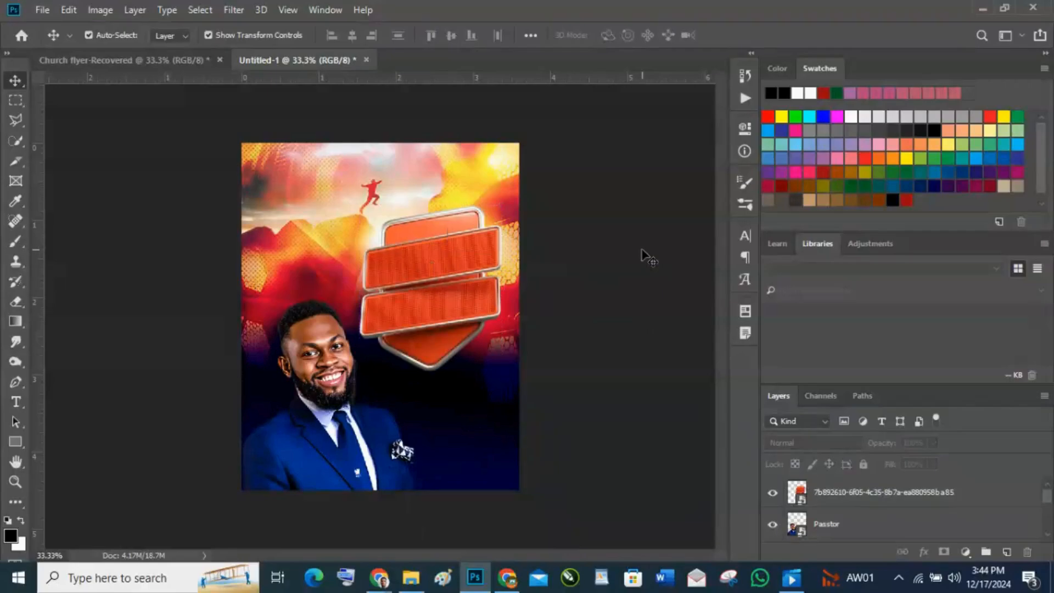
left_click(440, 261)
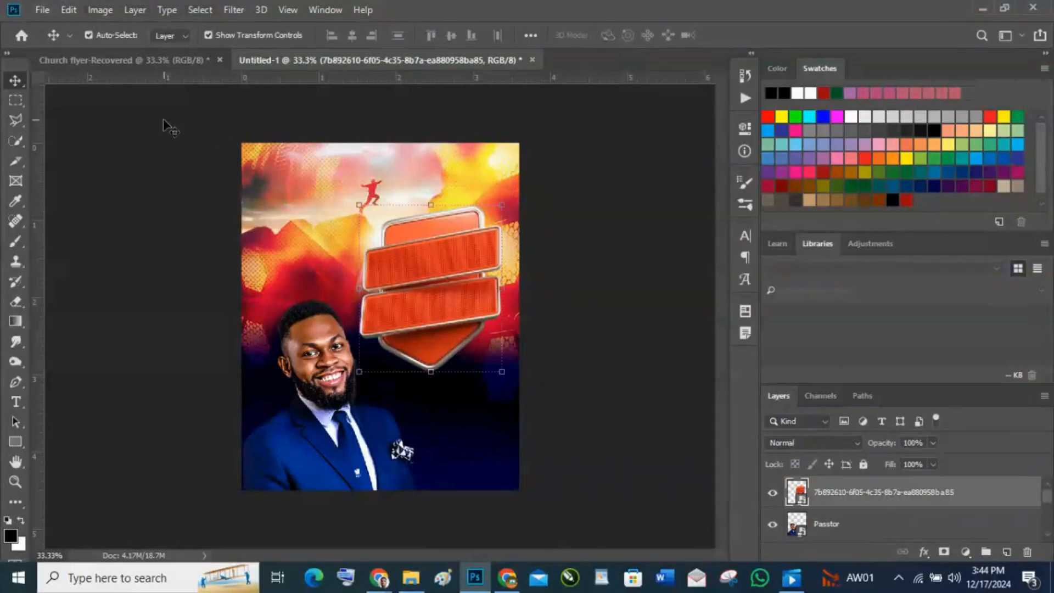
left_click(150, 234)
left_click(442, 260)
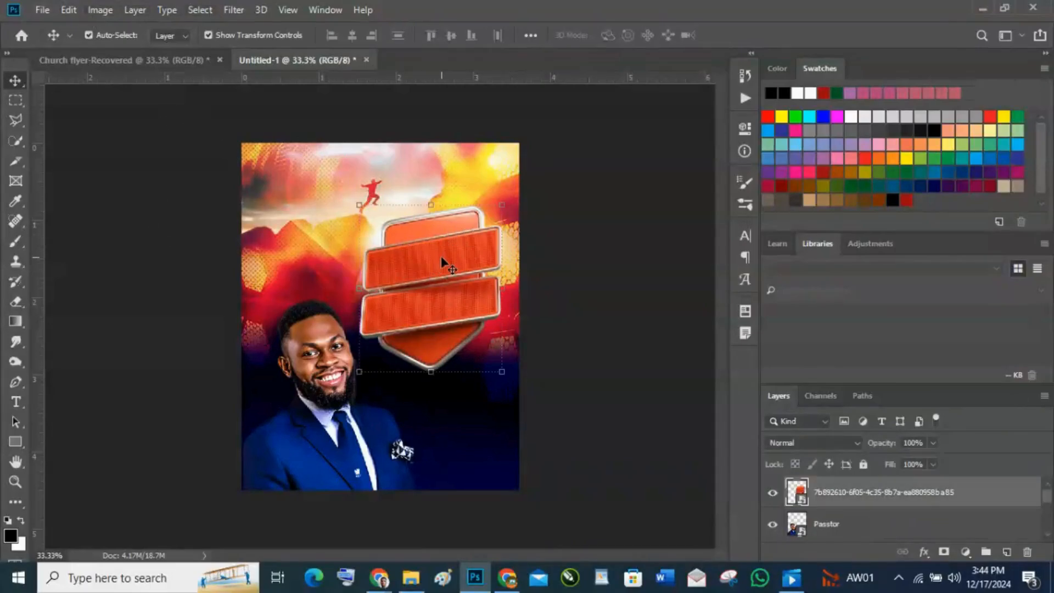
- Copy the PROPHETIC and CROSS OVER SERVICE text layers from Church flyer-Recovered into Untitled-1 and place them on the orange badge
left_click(179, 58)
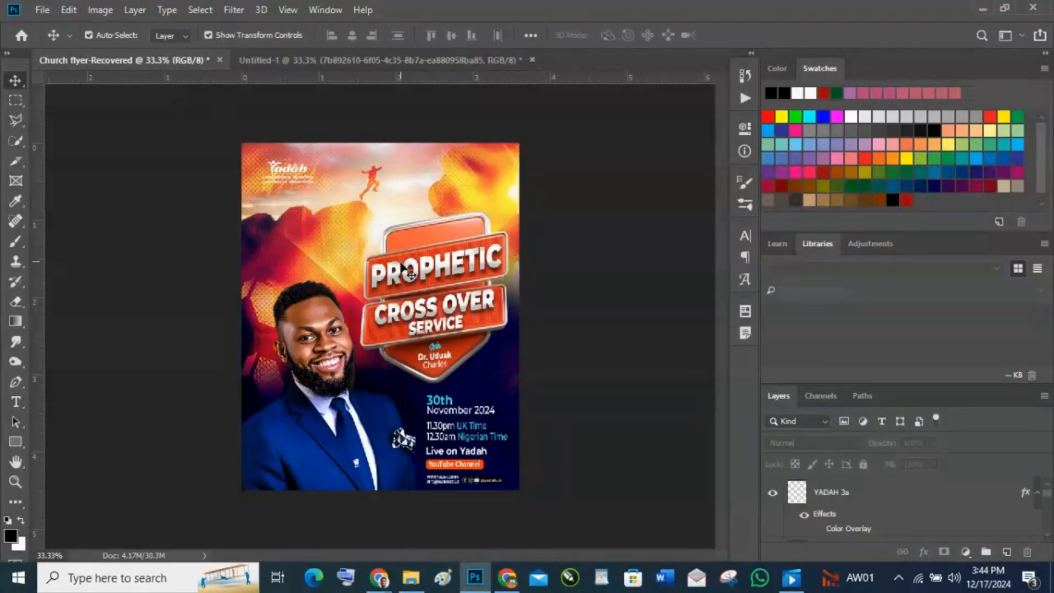
left_click(405, 278)
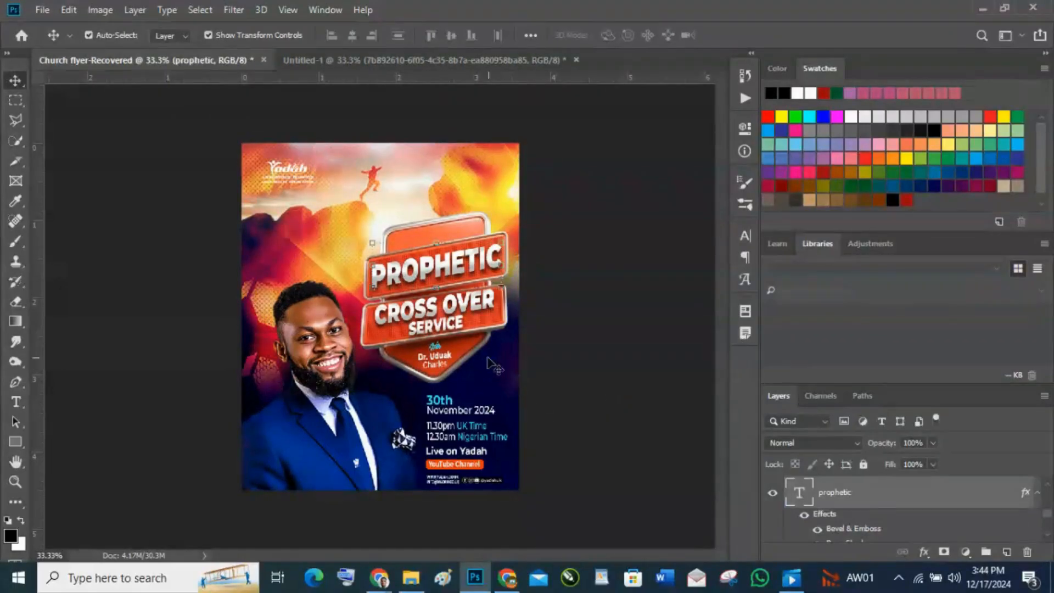
left_click(451, 327, "shift")
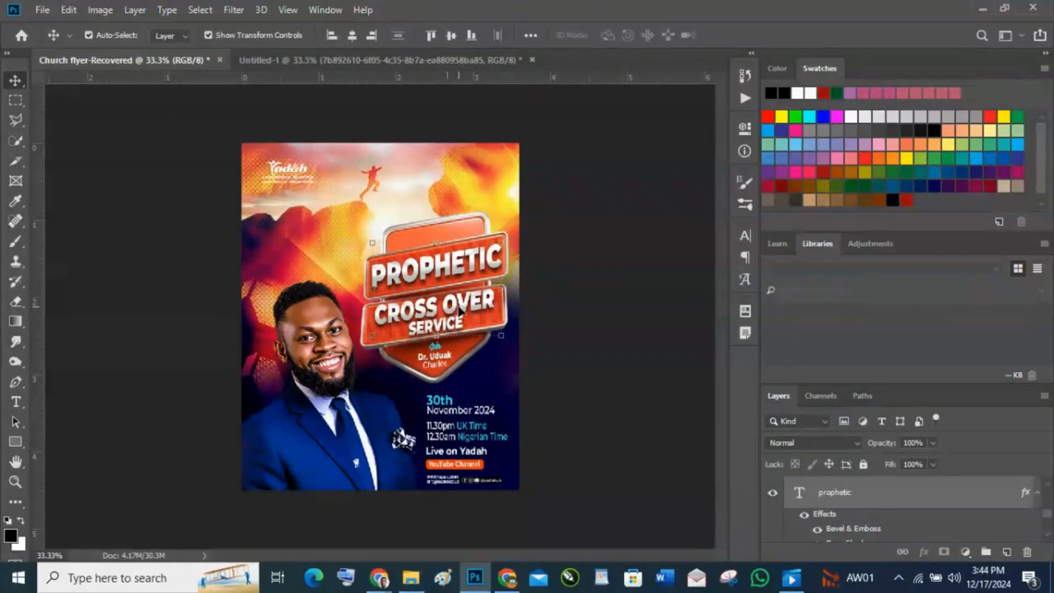
mouse_move(440, 275)
left_mouse_down()
mouse_move(413, 195)
mouse_move(352, 163)
mouse_move(307, 61)
mouse_move(420, 279)
mouse_move(444, 259)
mouse_move(444, 269)
left_mouse_up()
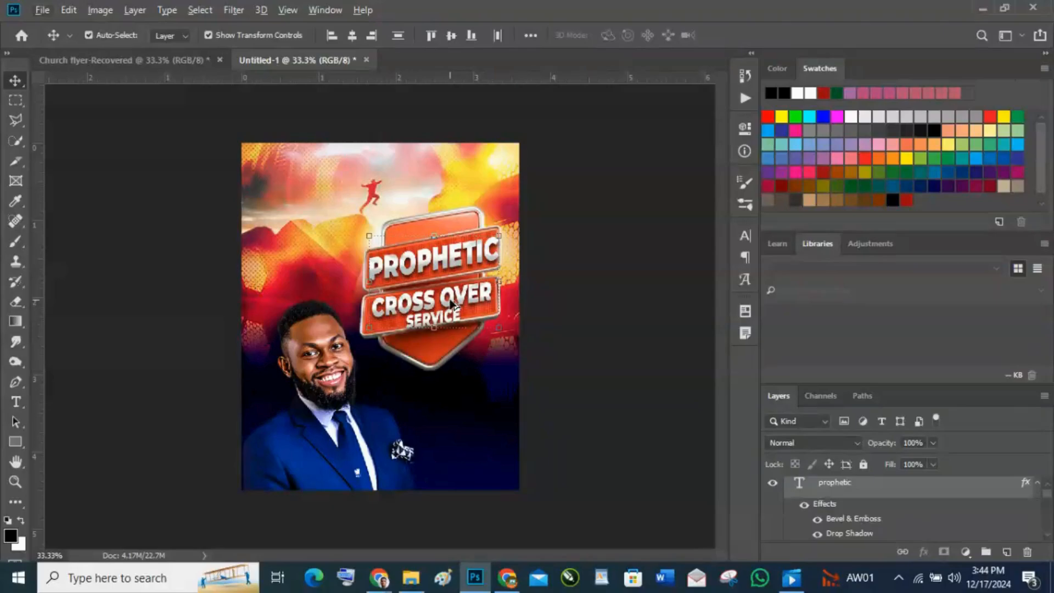
- Enlarge the orange badge slightly so its panels frame the PROPHETIC CROSS OVER SERVICE text
scroll(470, 306, "down", 1)
scroll(460, 311, "up", 3)
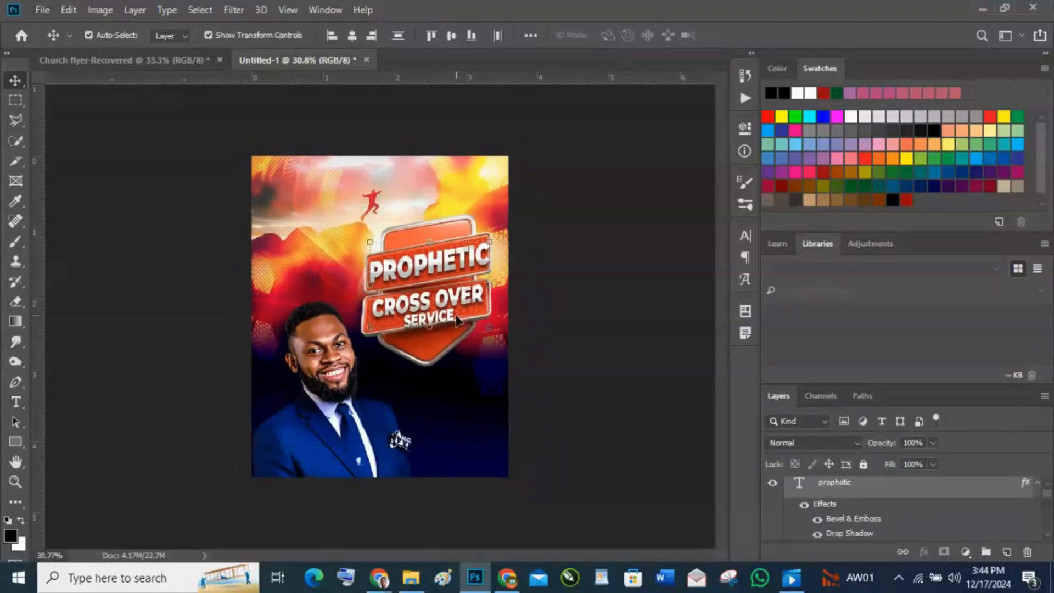
scroll(466, 305, "down", 2)
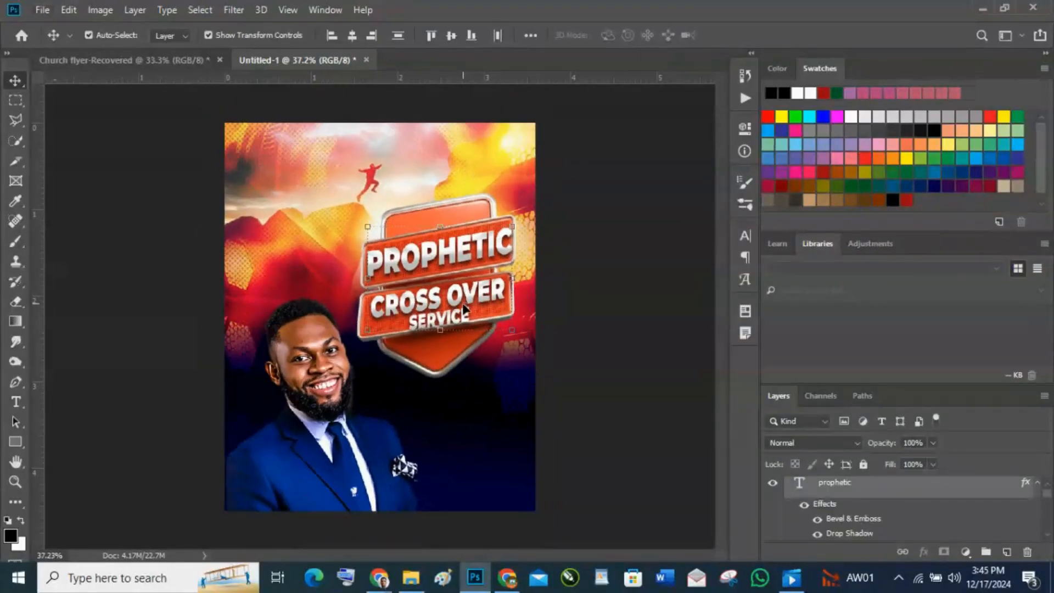
scroll(466, 303, "up", 3)
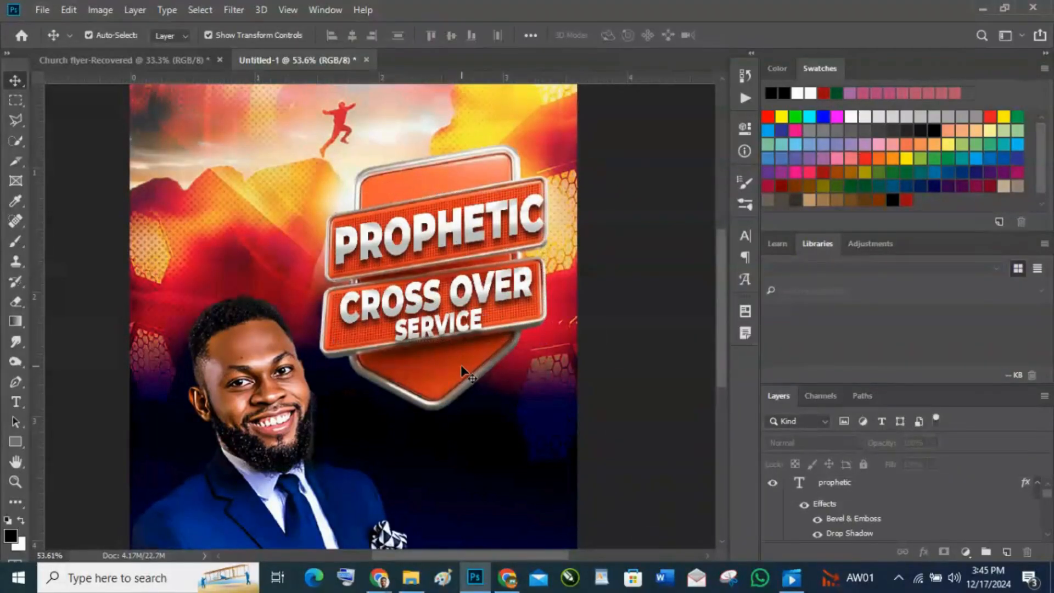
key("ctrl+v")
left_click_drag(438, 418, 443, 477)
key("Return")
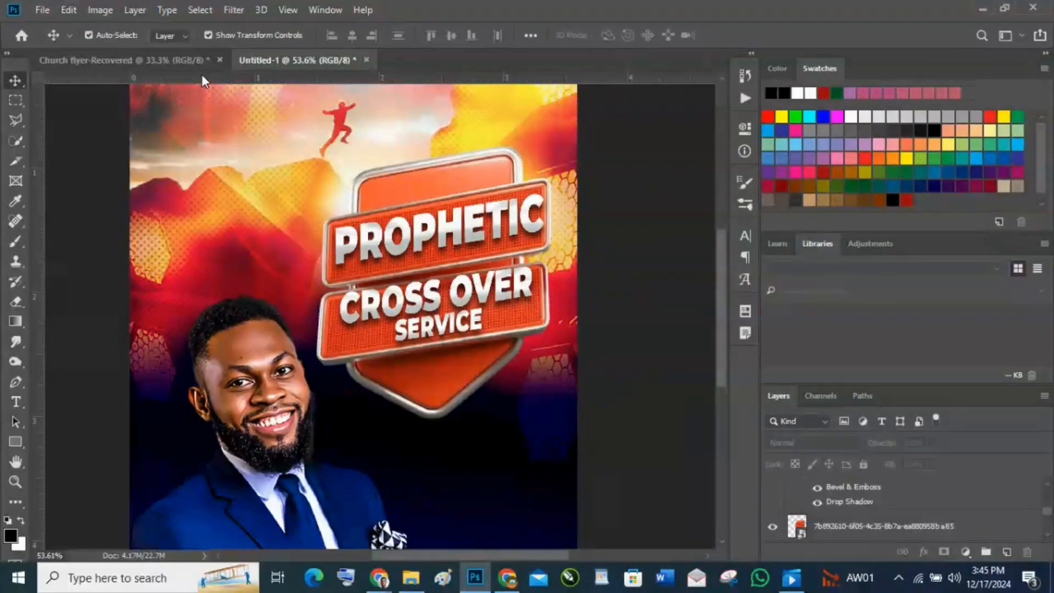
- Copy the speaker's name text from Church flyer-Recovered into Untitled-1 and place it on the badge's lower pointed section
left_click(191, 63)
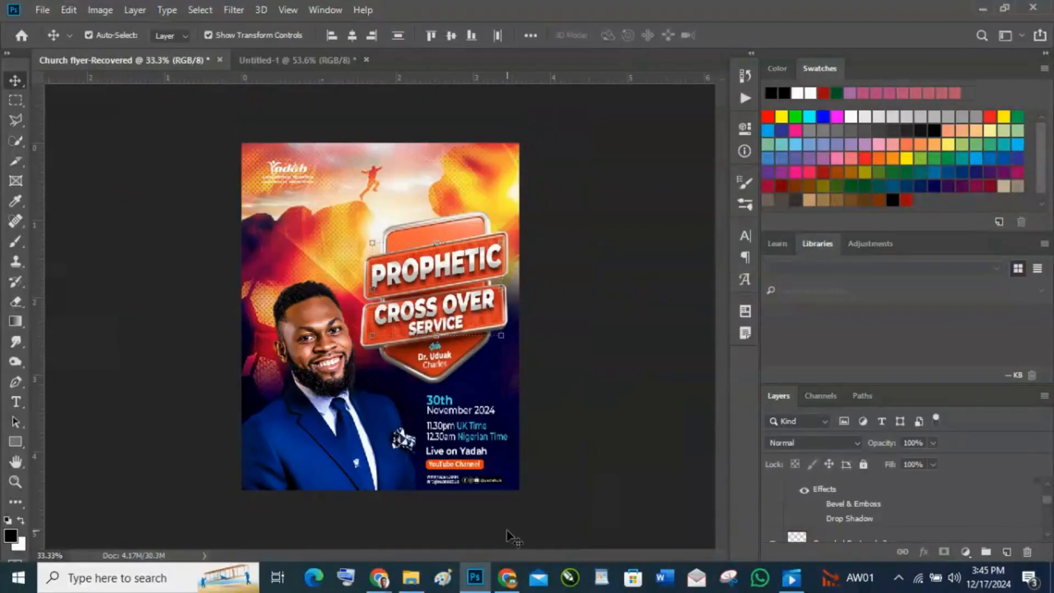
left_click(440, 356)
left_click_drag(439, 355, 432, 386)
left_click(692, 391)
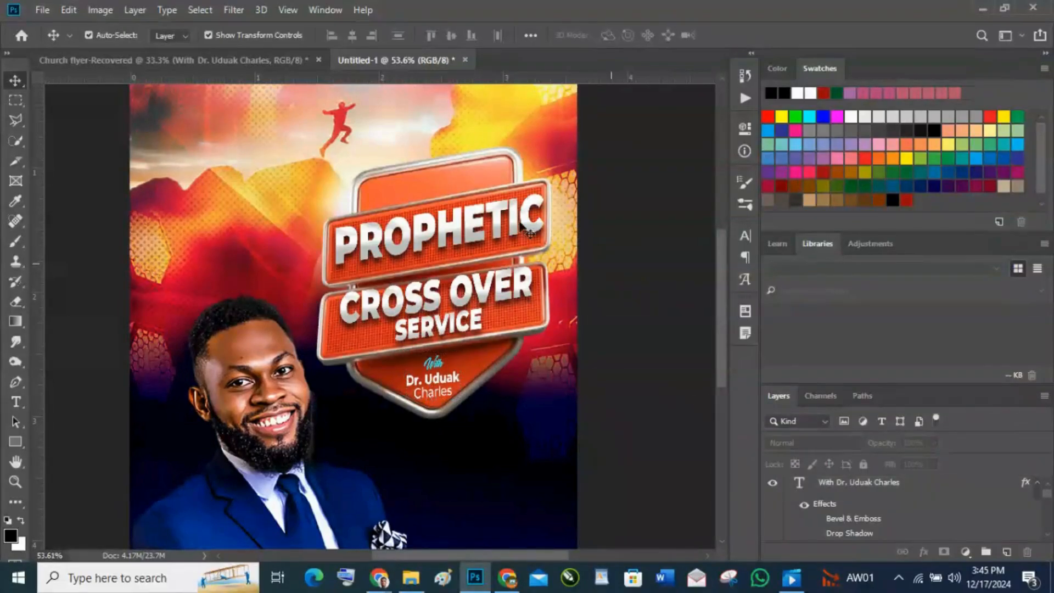
- Copy the 30th November 2024 date and the UK and Nigerian time text from Church flyer-Recovered into Untitled-1, placing them just below the badge
left_click(259, 63)
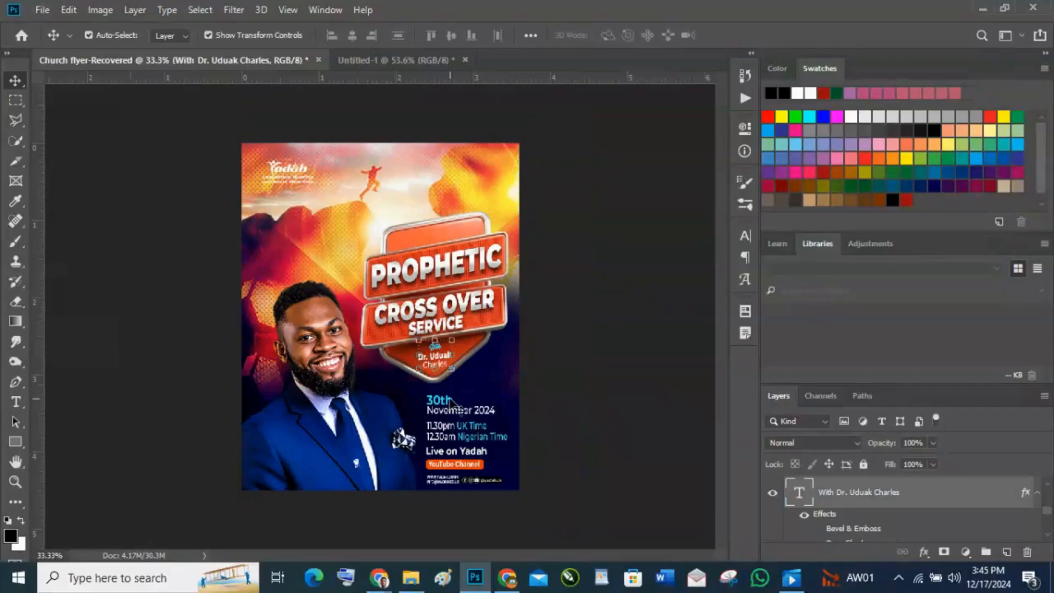
left_click(446, 401)
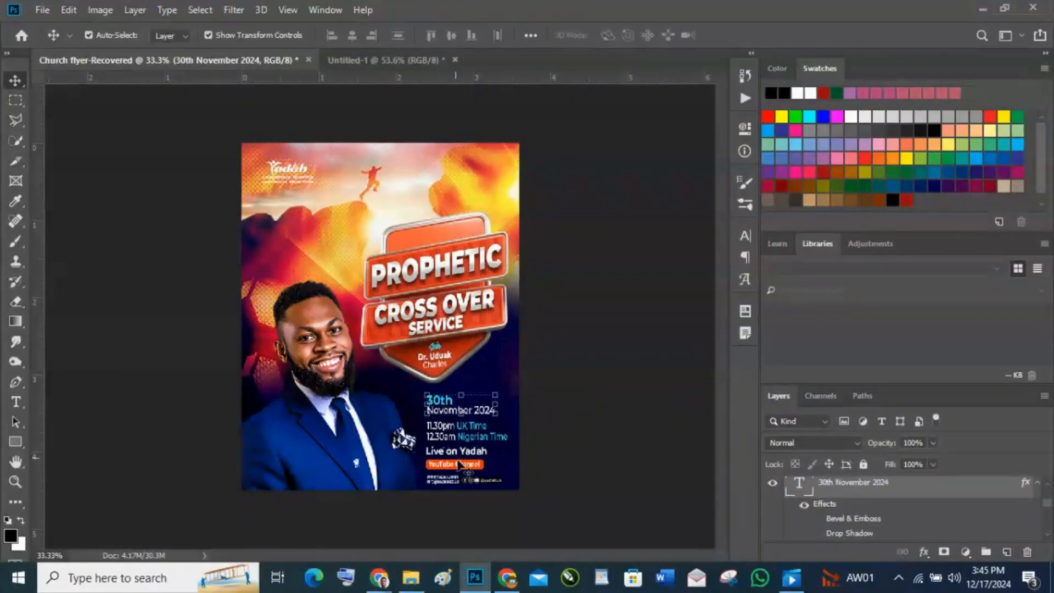
left_click(503, 438, "shift")
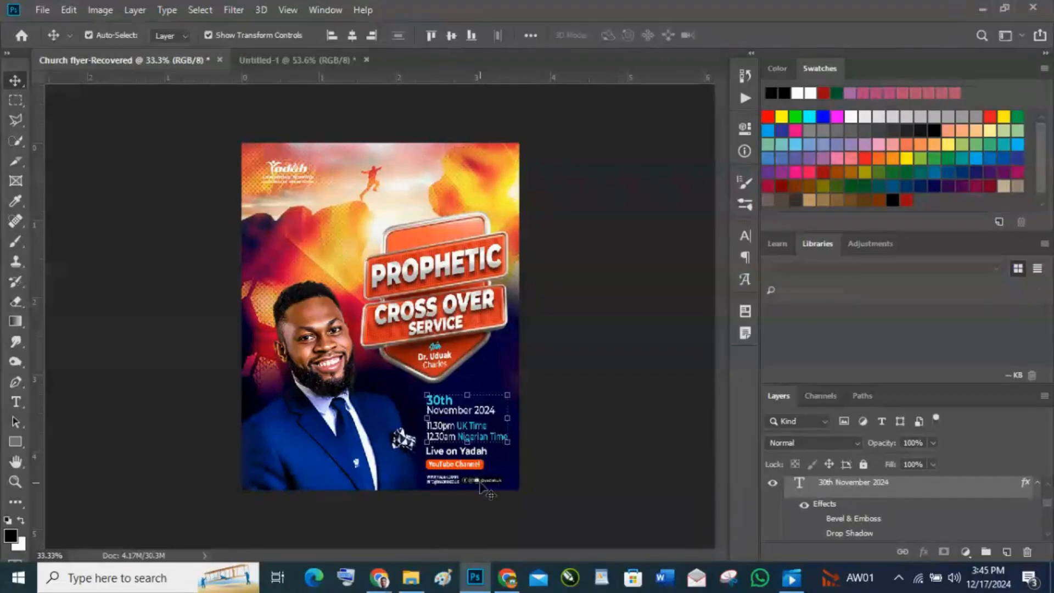
left_click_drag(478, 418, 477, 500)
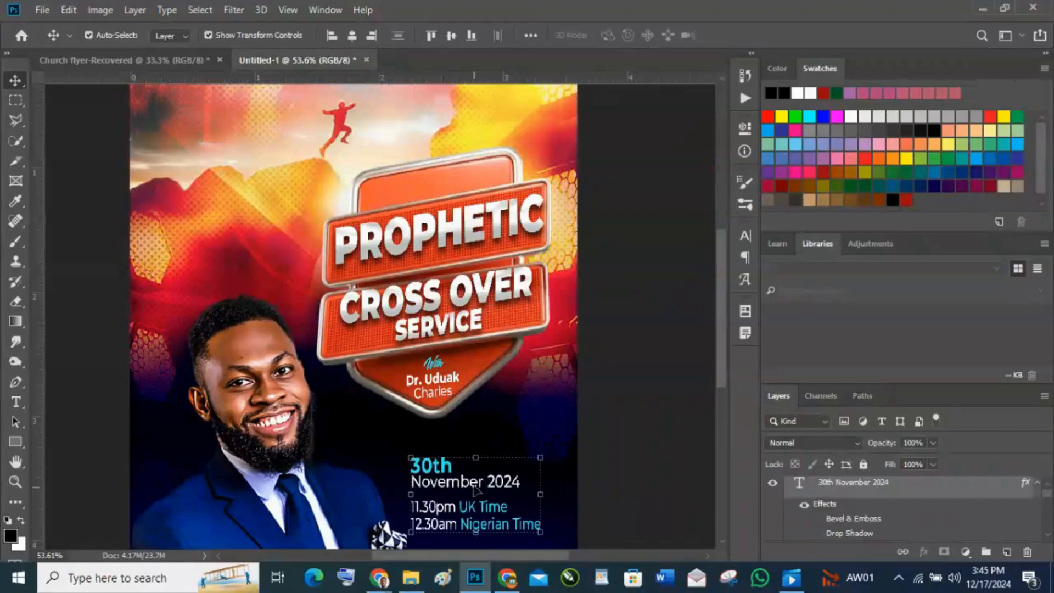
scroll(460, 454, "down", 1)
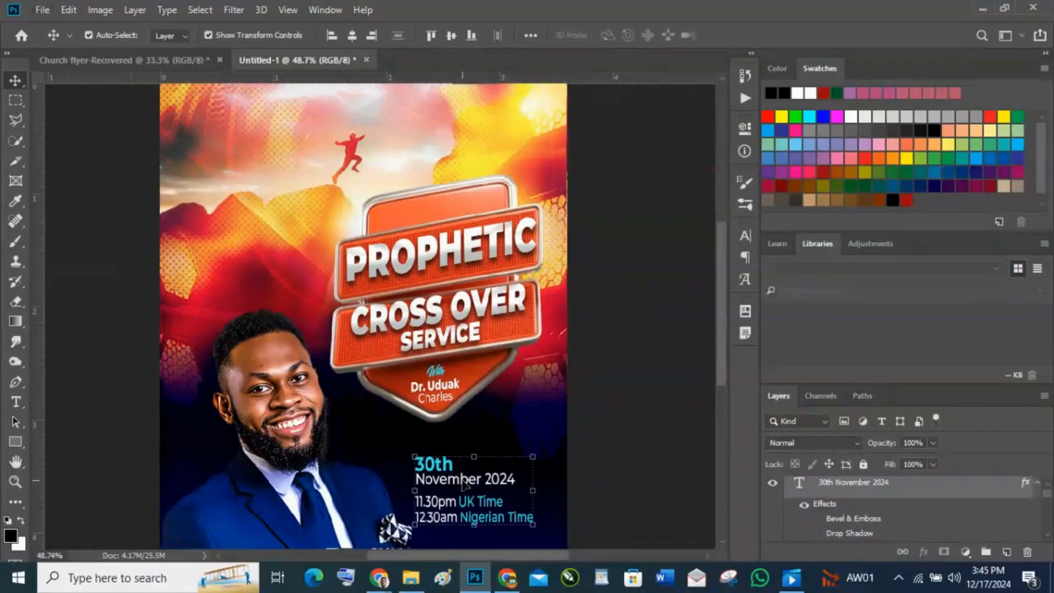
scroll(463, 483, "down", 1)
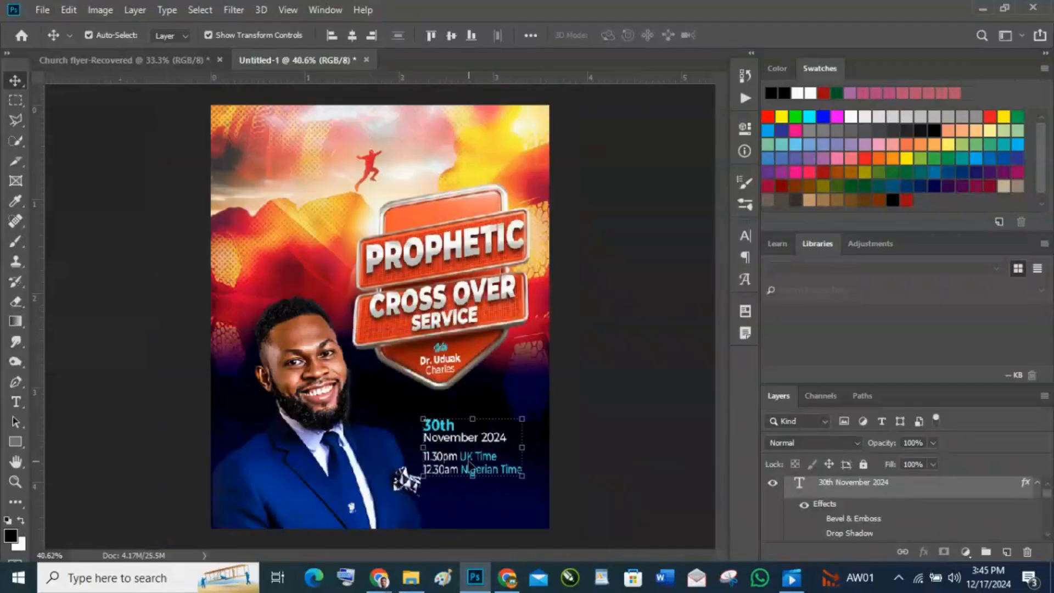
left_click_drag(473, 442, 473, 430)
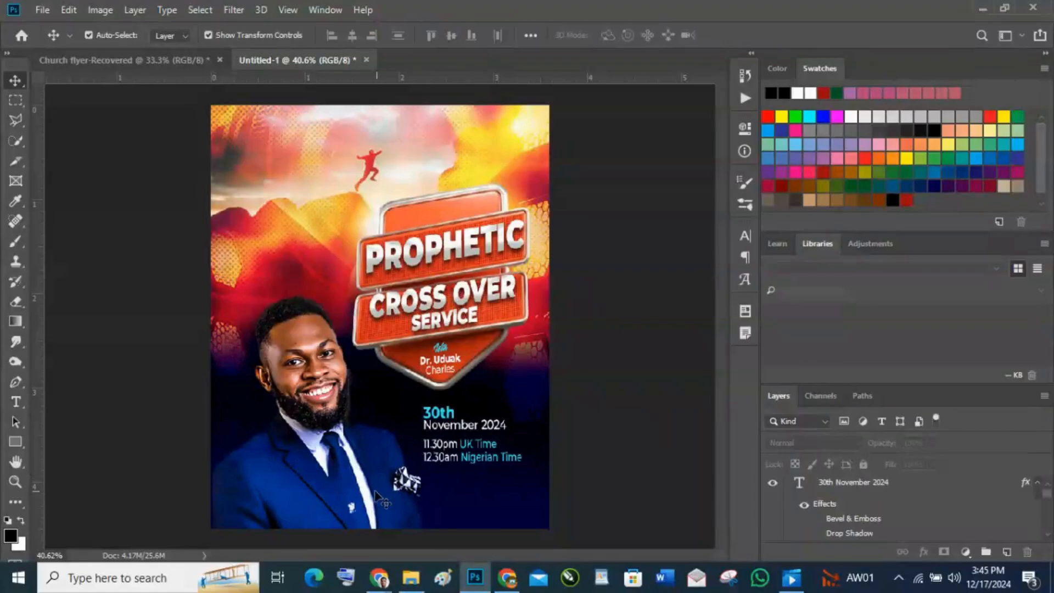
- Shift the pastor's photo slightly toward the flyer's left edge, away from the date and time text
left_click(354, 478)
left_click_drag(356, 486, 338, 486)
left_click(597, 415)
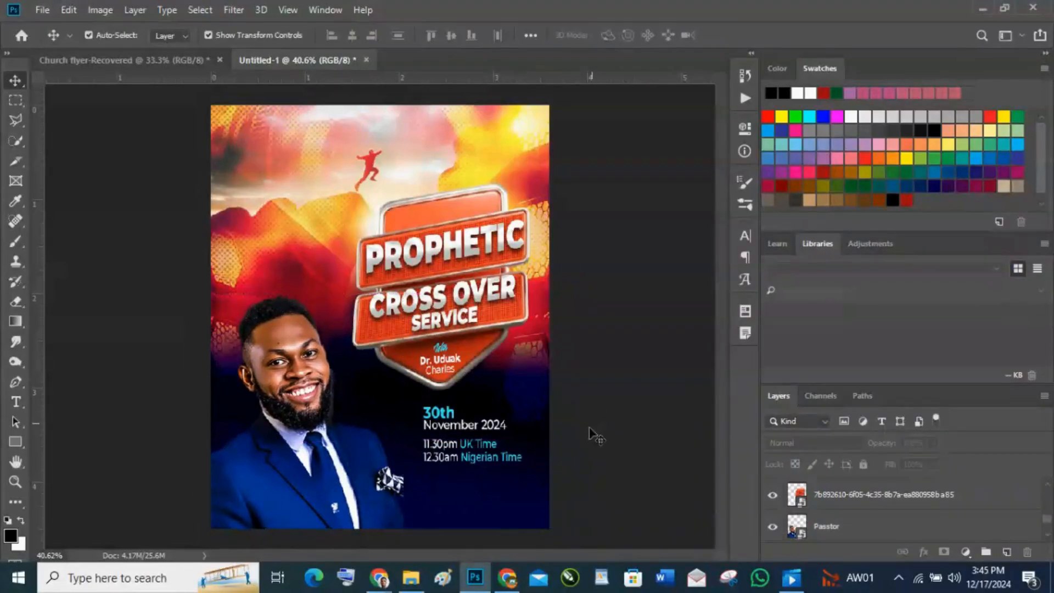
- Copy the Live on Yadah text, YouTube Channel label, website and e-mail lines and social icons from Church flyer-Recovered into Untitled-1, below the times
left_click(182, 62)
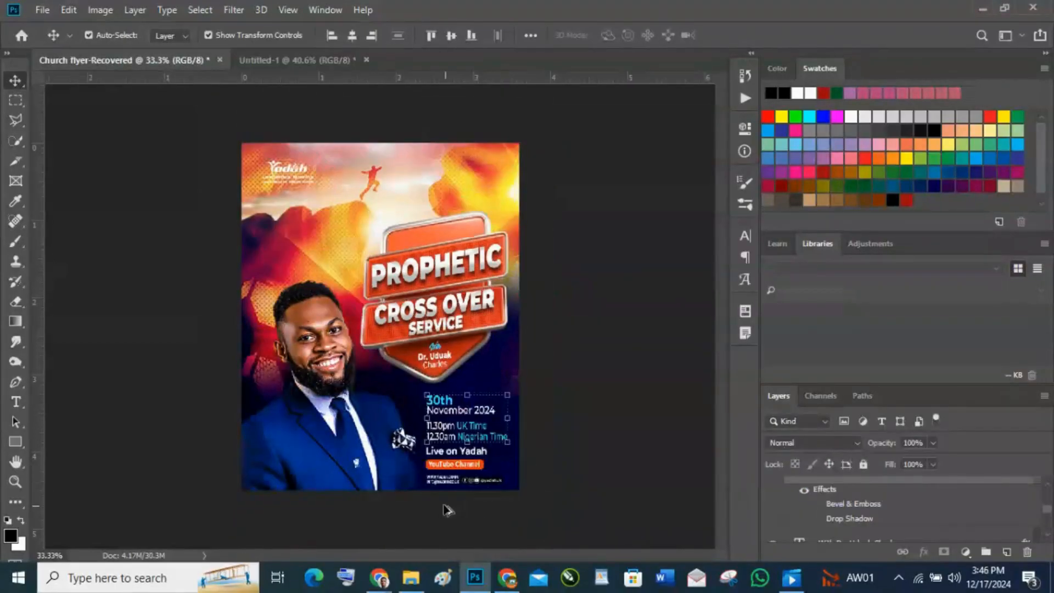
scroll(445, 513, "down", 1)
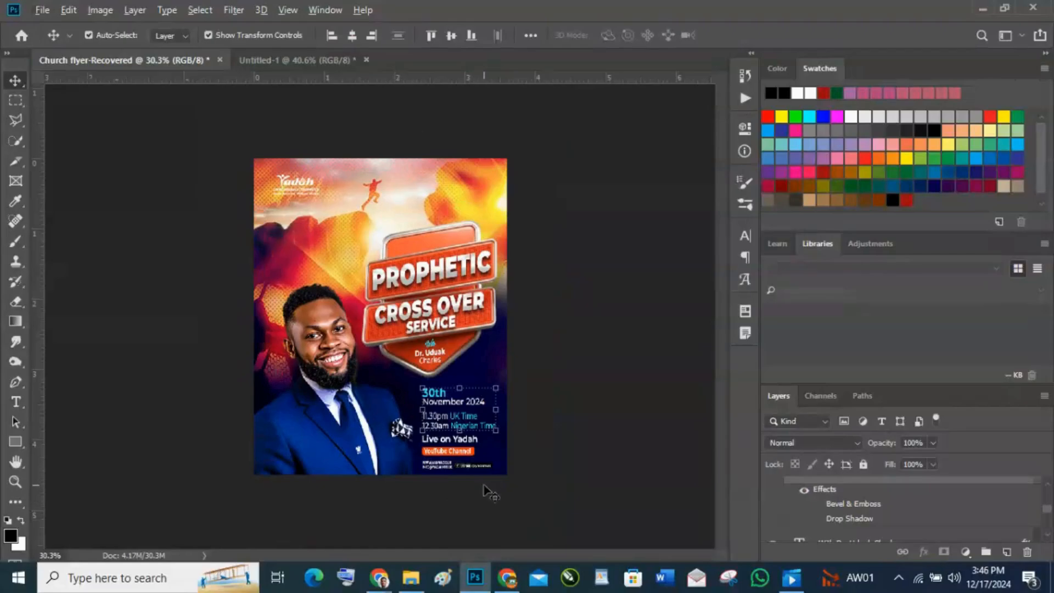
scroll(488, 467, "up", 1)
scroll(486, 478, "down", 1)
scroll(483, 489, "up", 3)
scroll(483, 511, "up", 1)
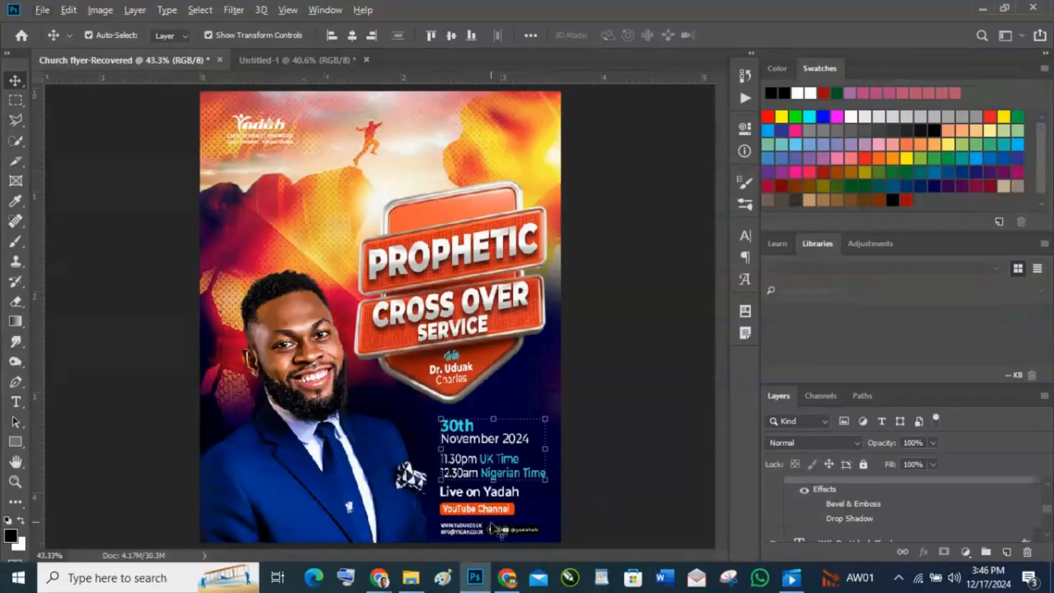
left_click(514, 531)
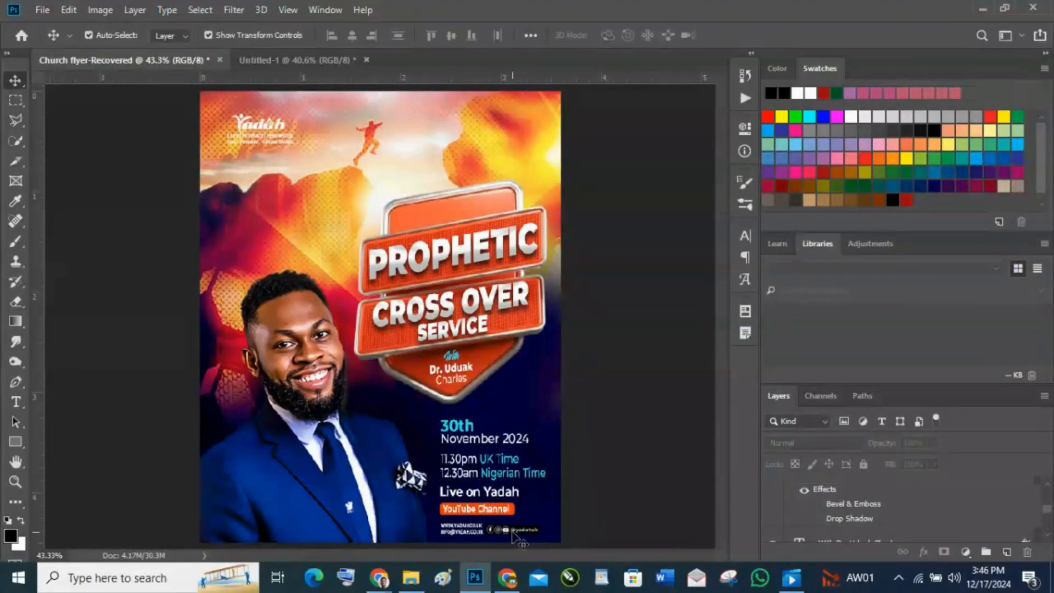
key("ctrl+shift+alt+n")
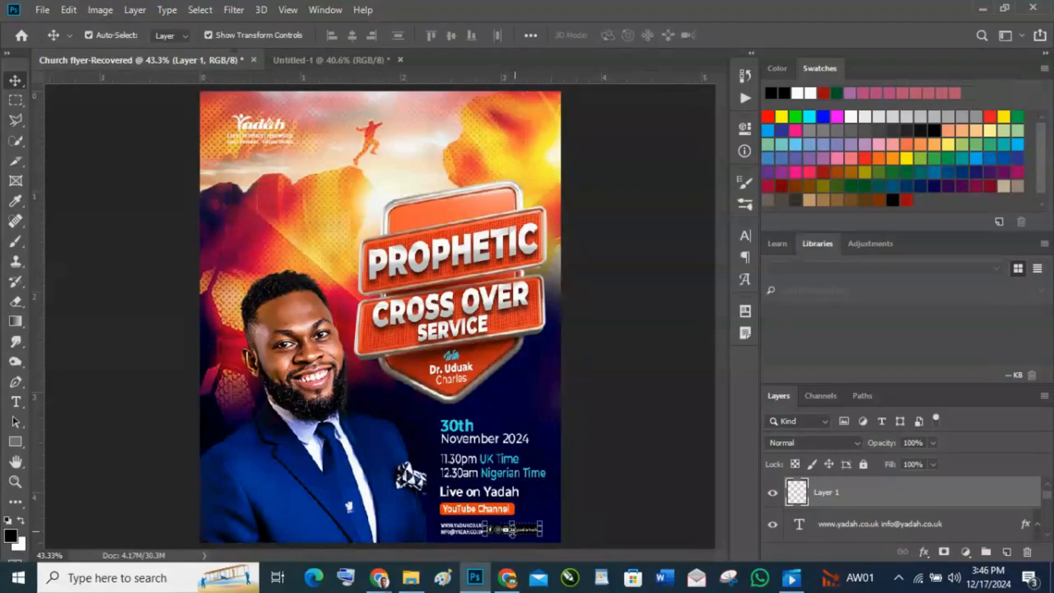
left_click(443, 529, "shift")
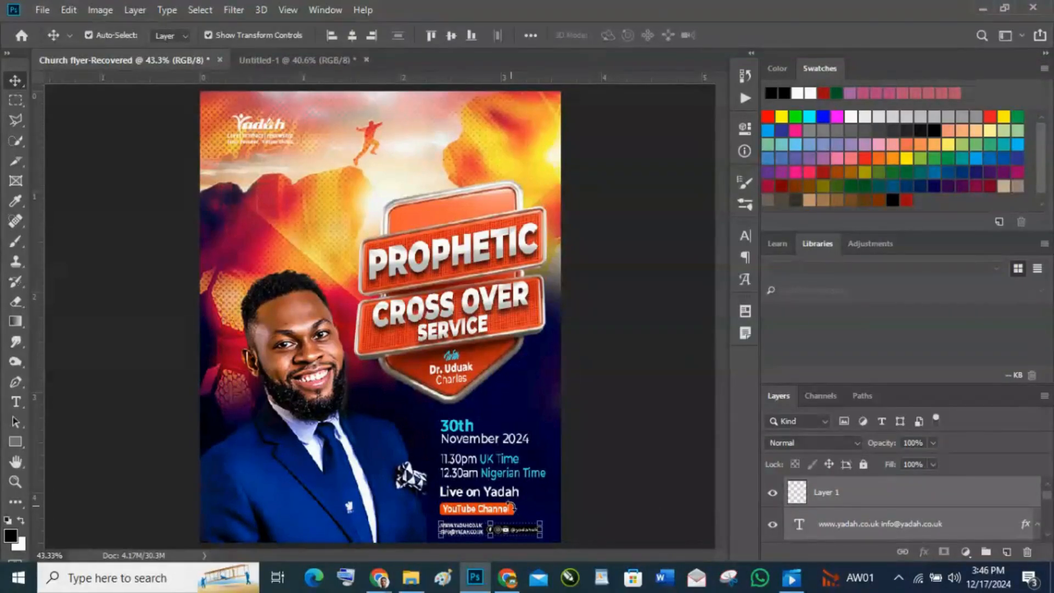
left_click(510, 490, "shift")
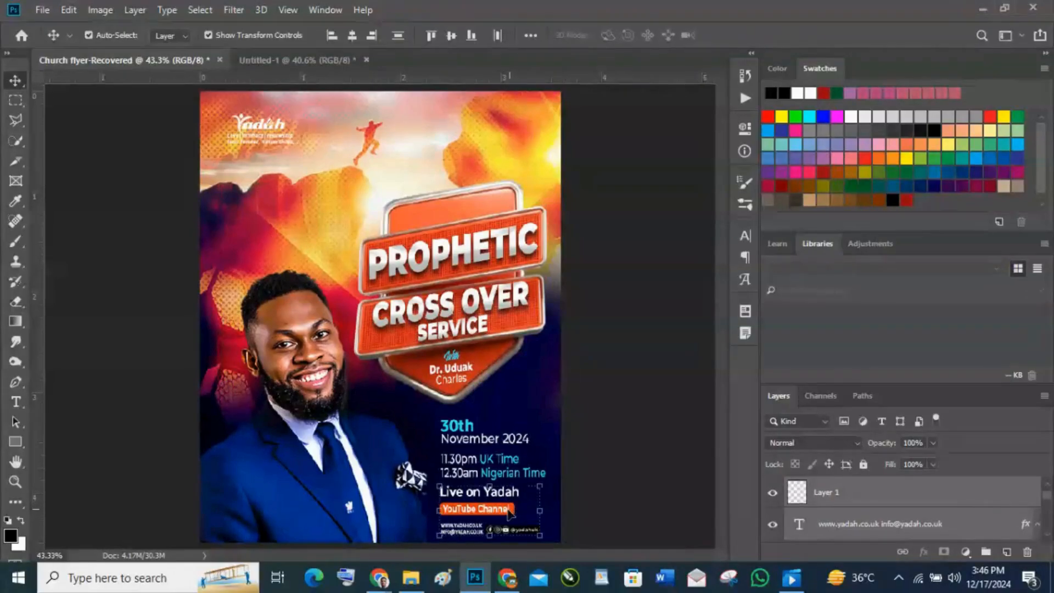
left_click_drag(503, 513, 475, 497)
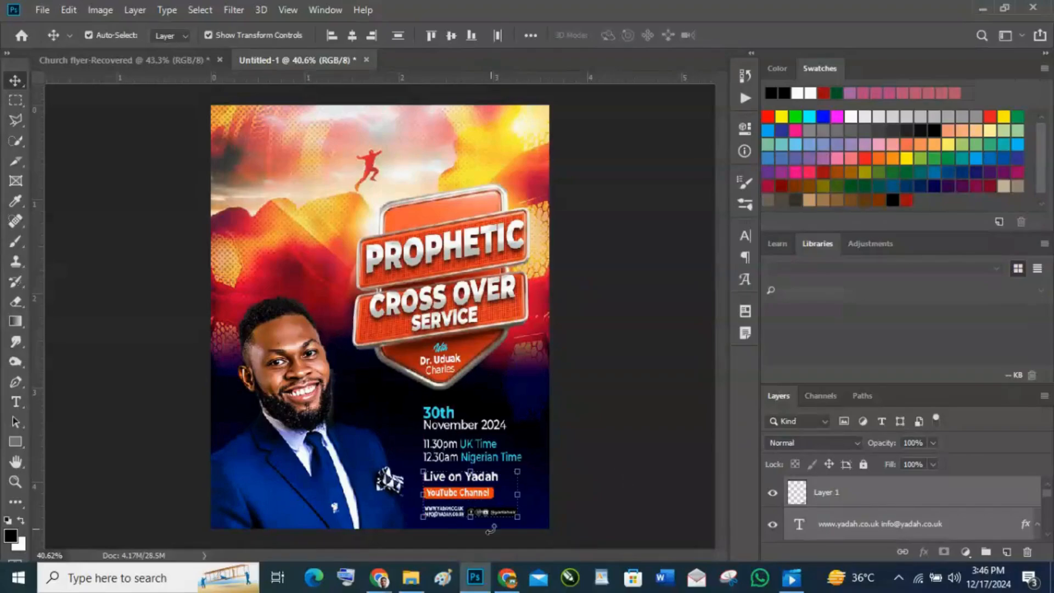
left_click(607, 231)
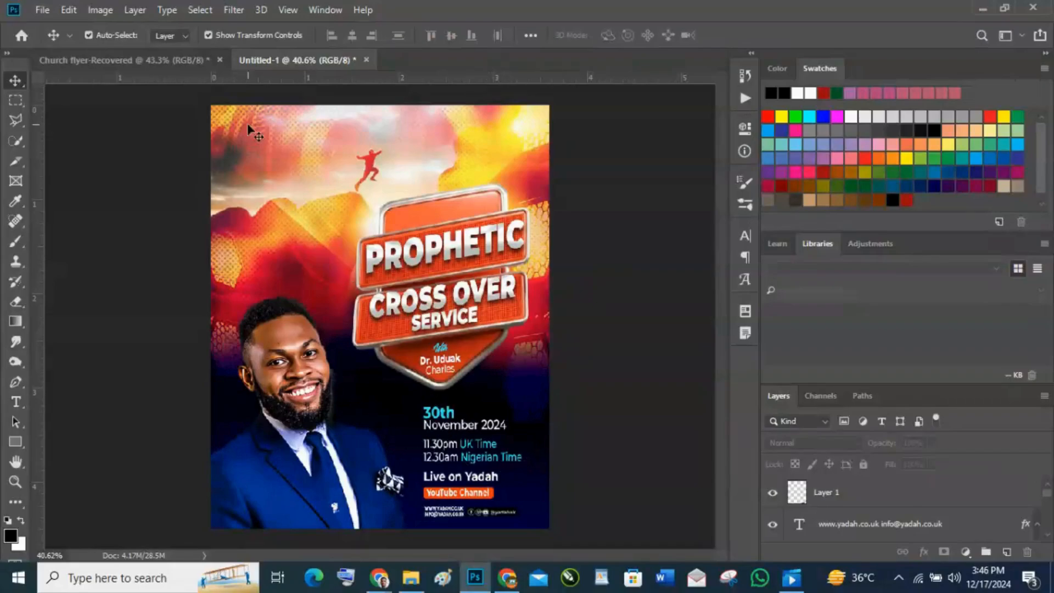
- Copy the white Yadah logo from Church flyer-Recovered into Untitled-1 and place it in the flyer's upper-left corner area
left_click(120, 59)
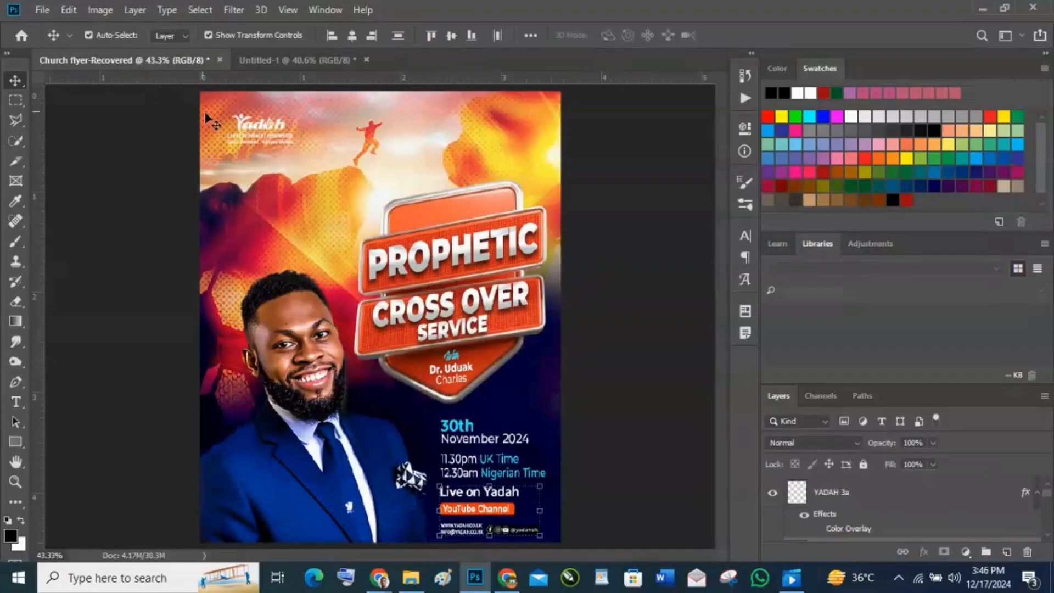
left_click(256, 124)
left_click_drag(256, 124, 264, 145)
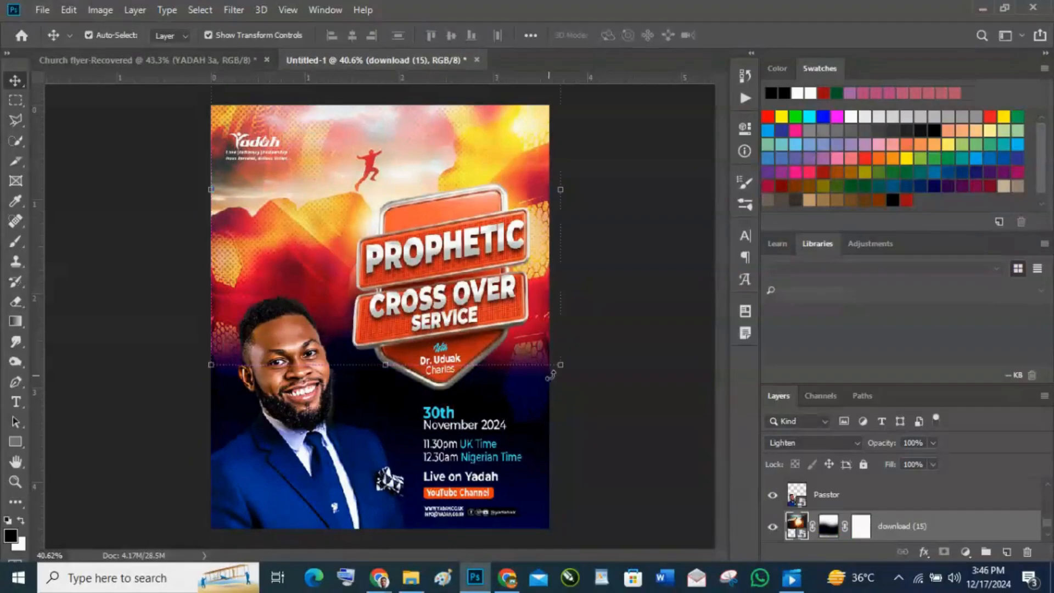
left_click(603, 382)
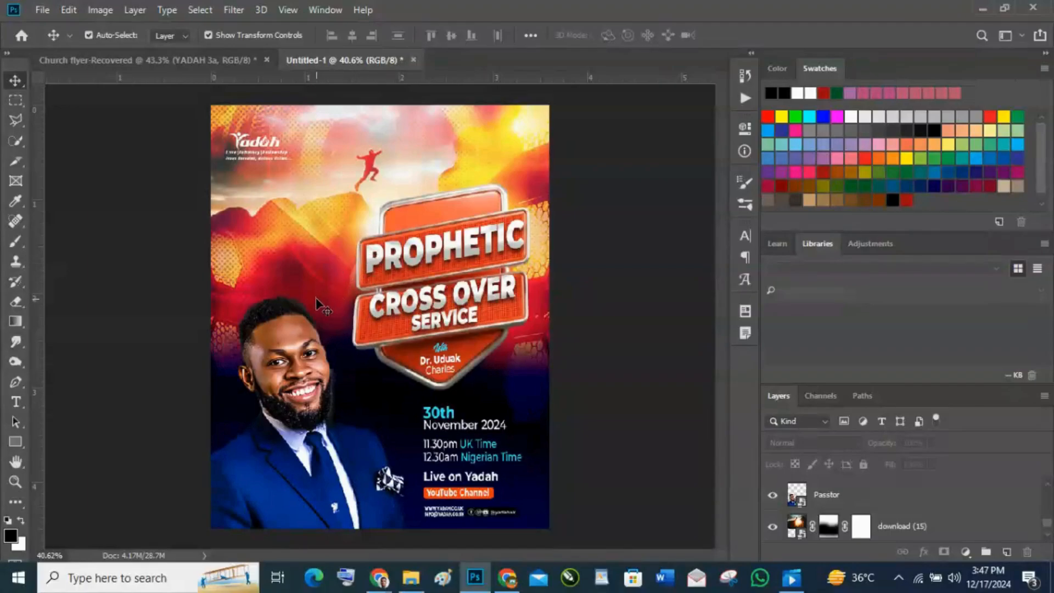
- Select the pastor's photo layer in Untitled-1
left_click(283, 412)
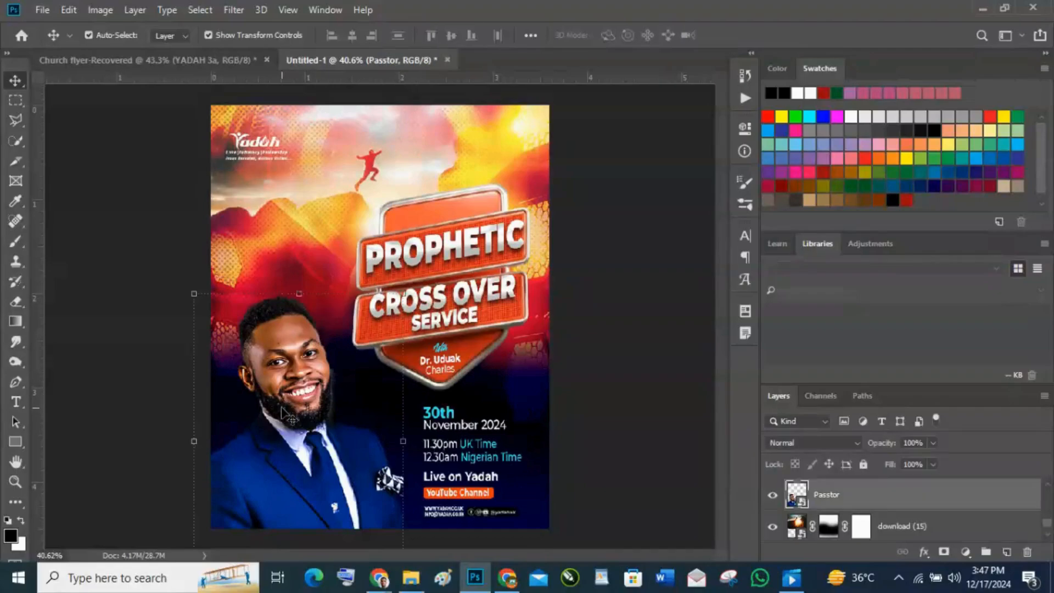